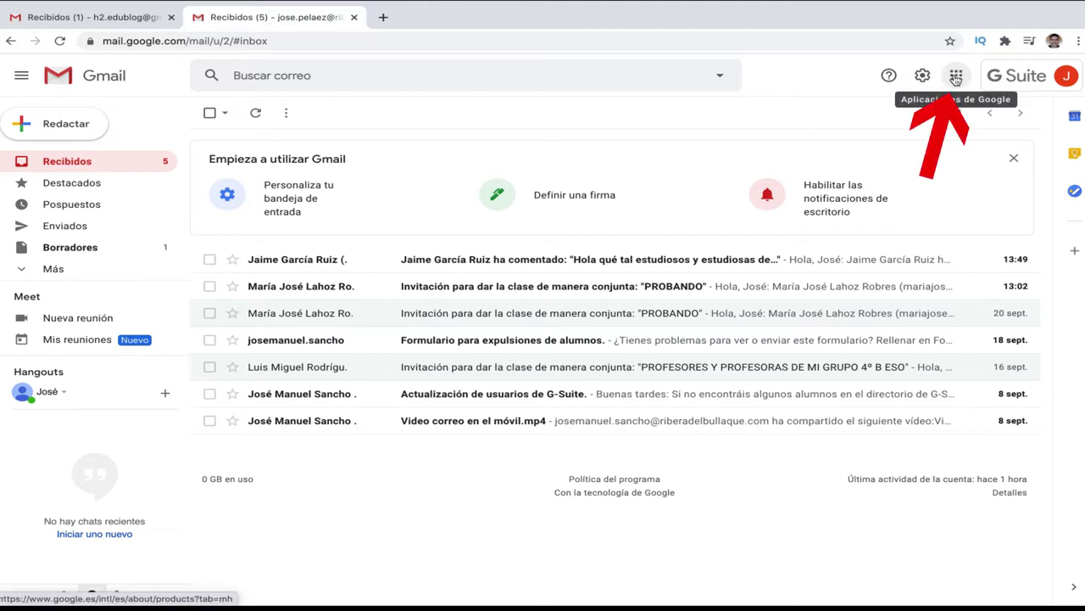
# Open Google Classroom from the Gmail inbox and start creating a new class
pyautogui.click(956, 76)
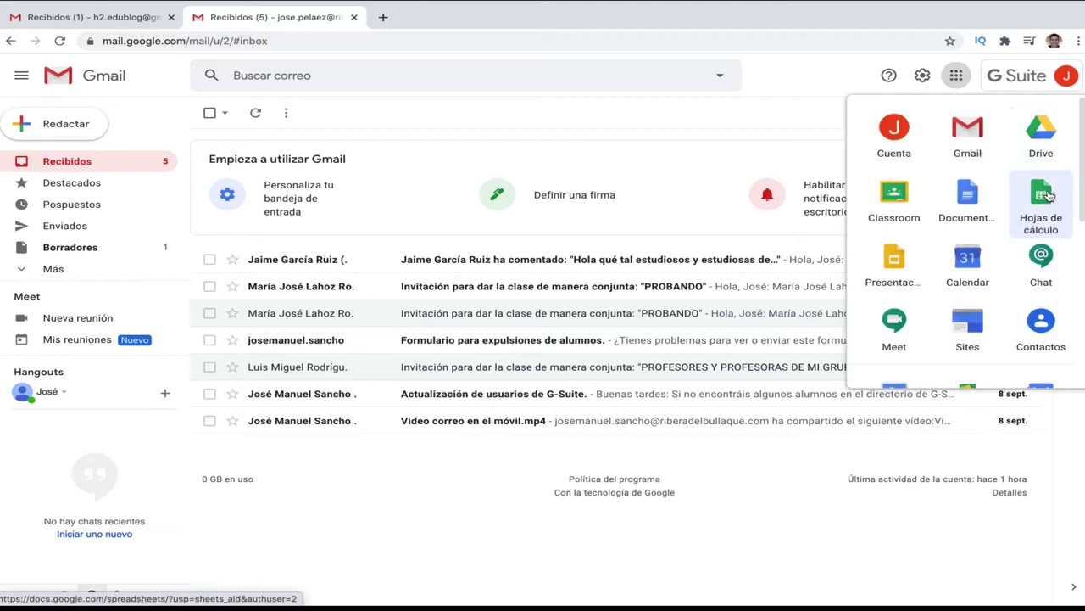
pyautogui.click(901, 202)
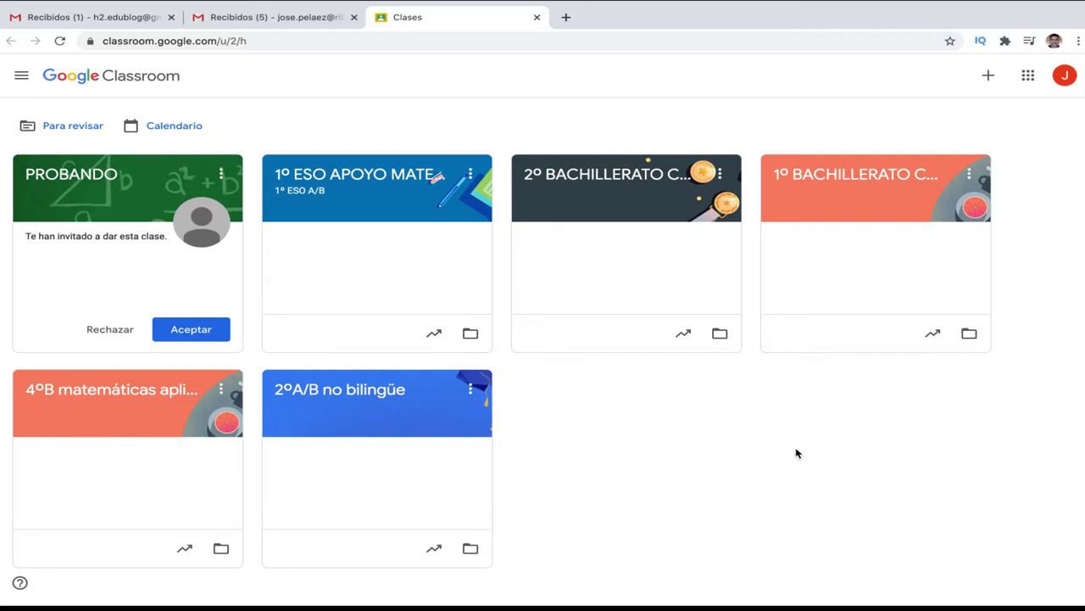
pyautogui.click(990, 77)
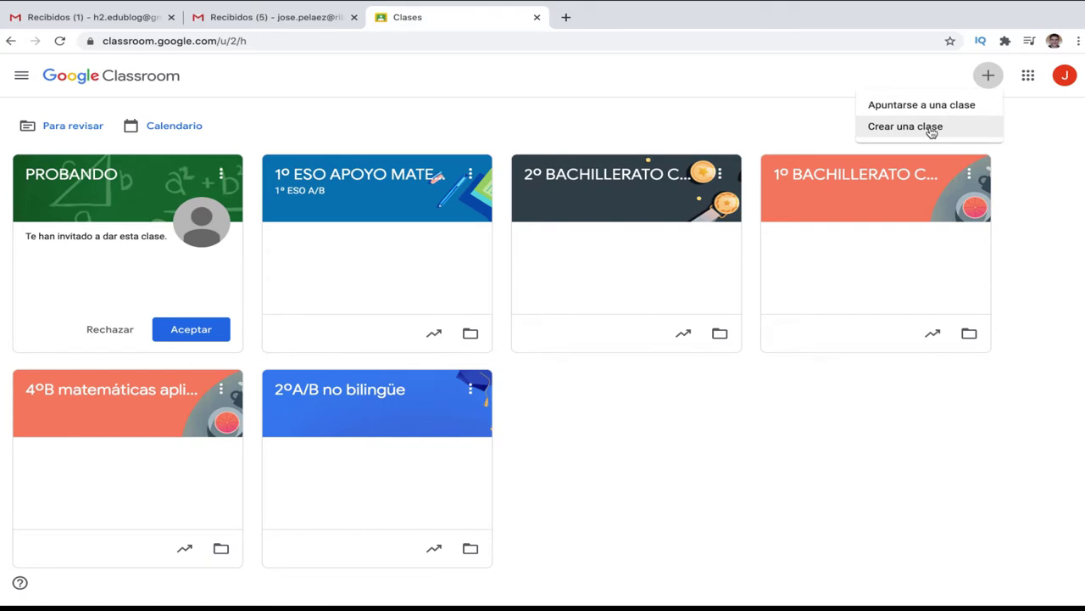
pyautogui.click(932, 127)
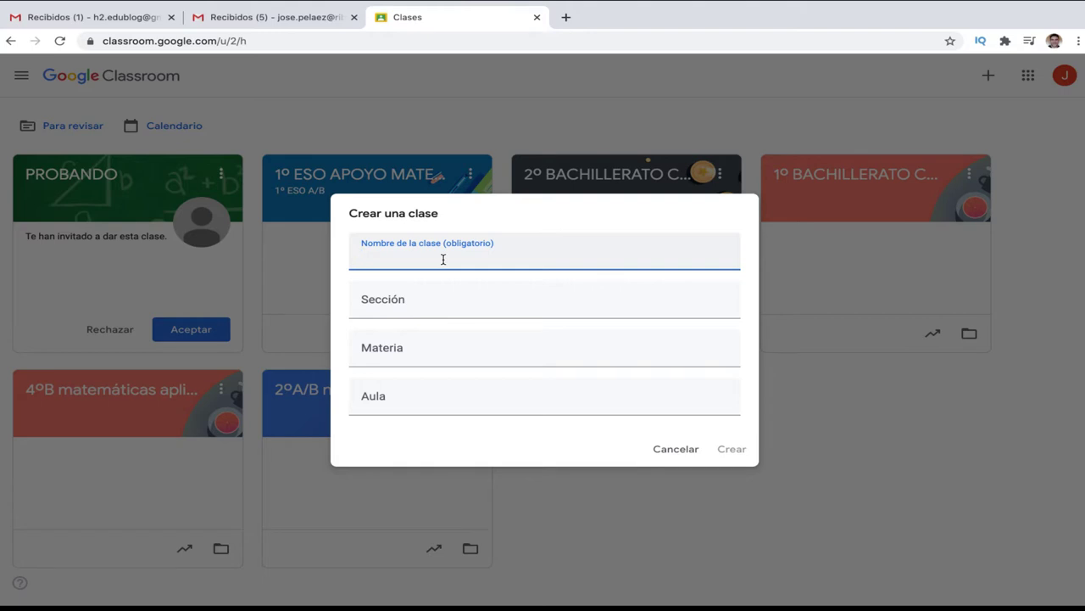
# Enter "Prueba classroom 2º B" as the class name and "2ºB" as its section
pyautogui.write('Prueba classroom')
pyautogui.click(423, 302)
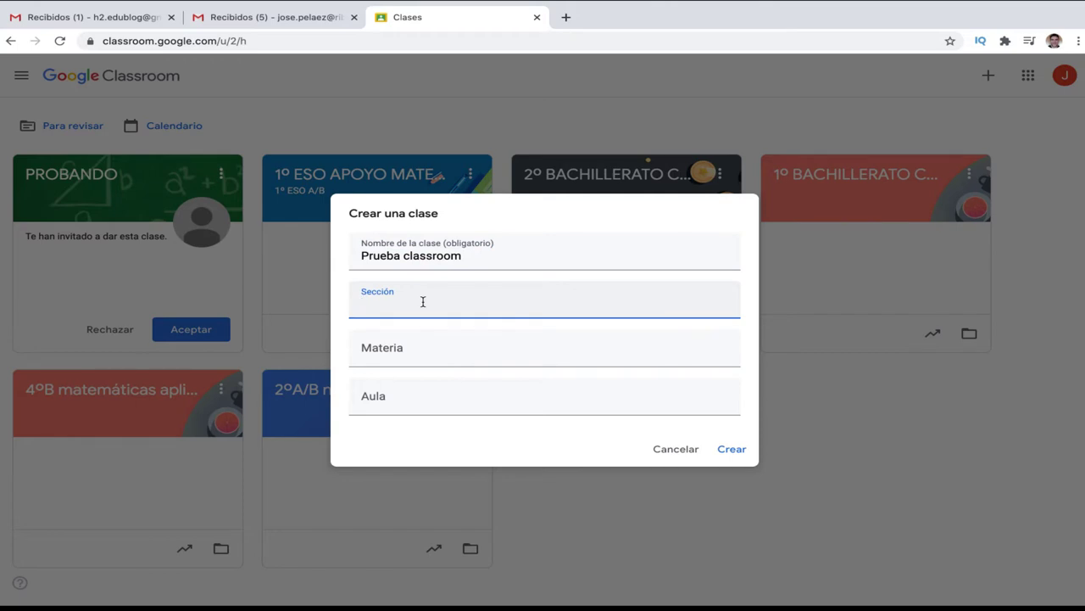
pyautogui.write('2ºb')
pyautogui.press('BackSpace')
pyautogui.write('B')
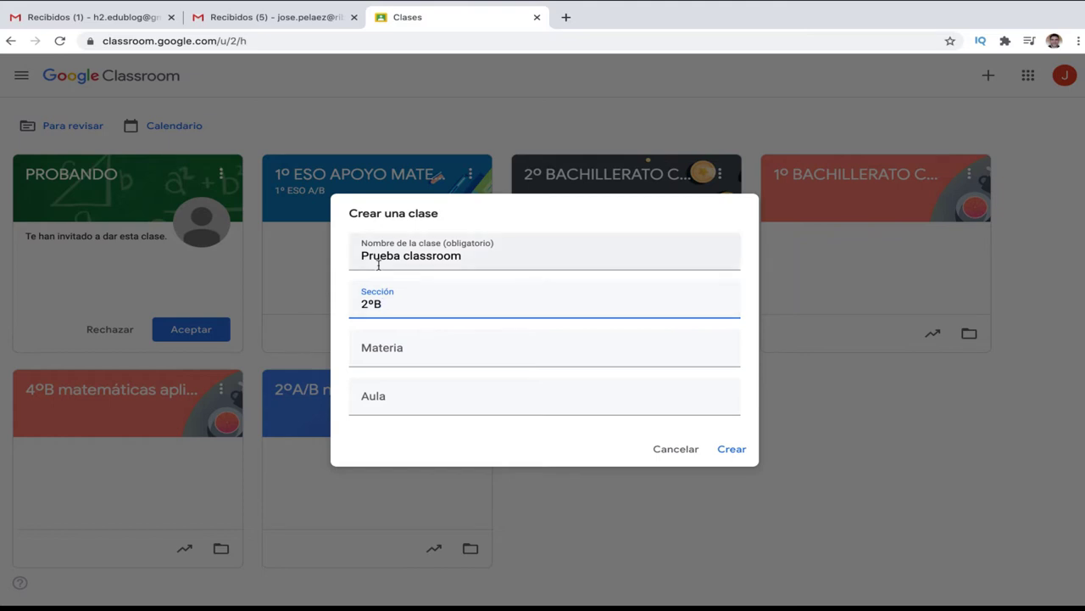
pyautogui.click(507, 252)
pyautogui.write('2º B')
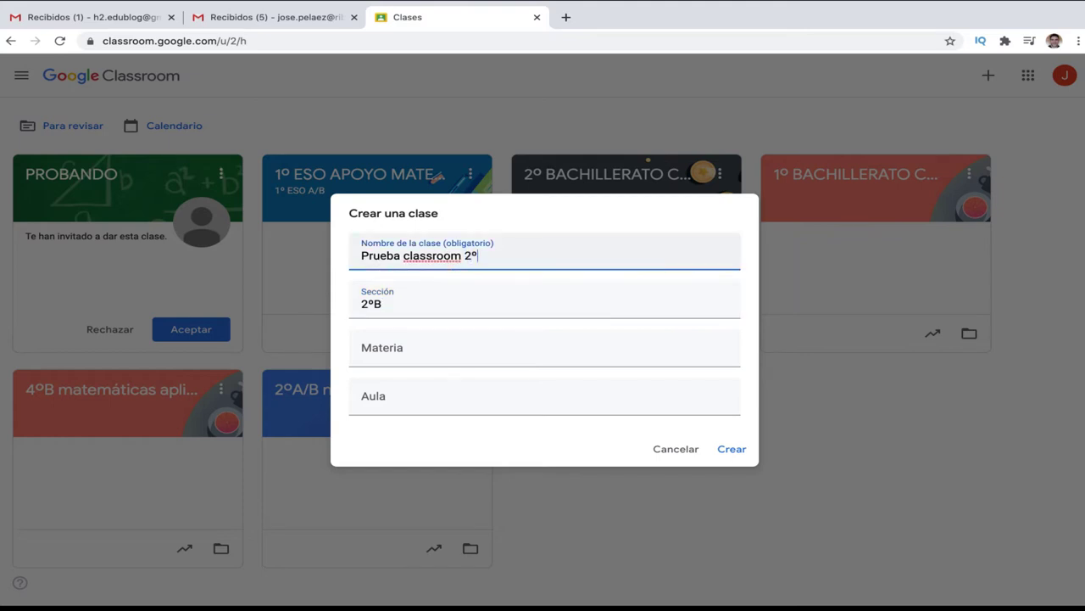
# Replace the section with "Matemáticas" and create the class
pyautogui.click(397, 305)
pyautogui.press('BackSpace')
pyautogui.press('BackSpace')
pyautogui.press('BackSpace')
pyautogui.write('Matemáti')
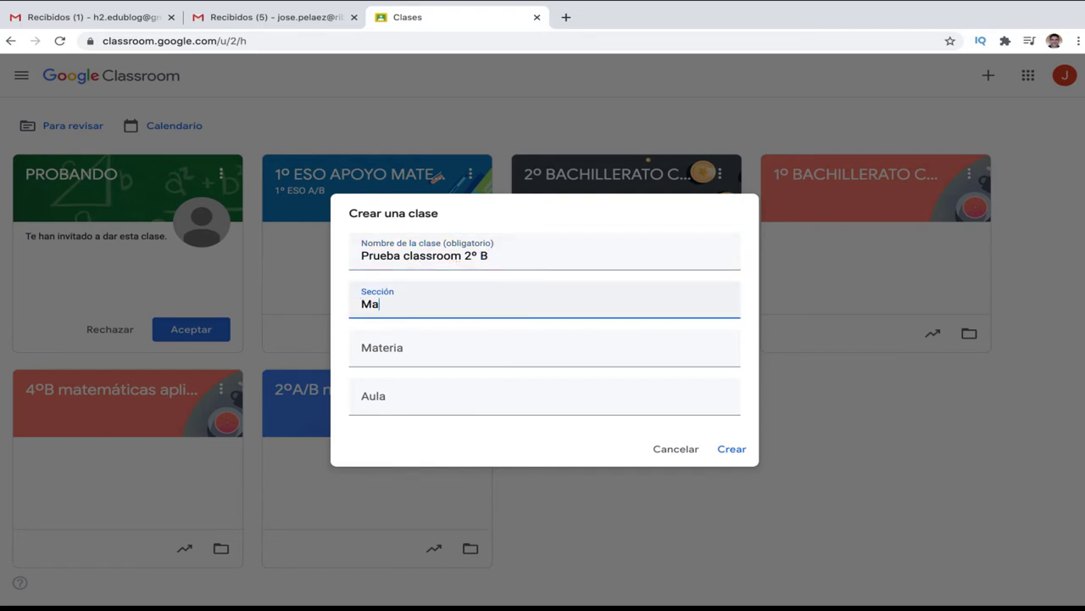
pyautogui.write('cas')
pyautogui.click(726, 449)
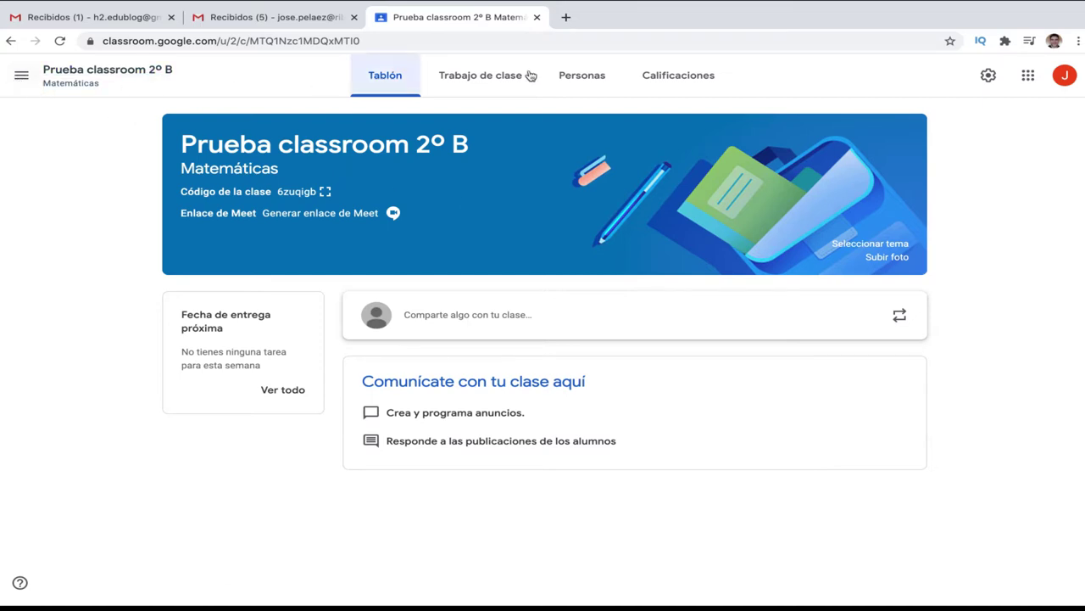
# View the weekly Classroom calendar for all classes, and return to the new class's stream page
pyautogui.click(22, 79)
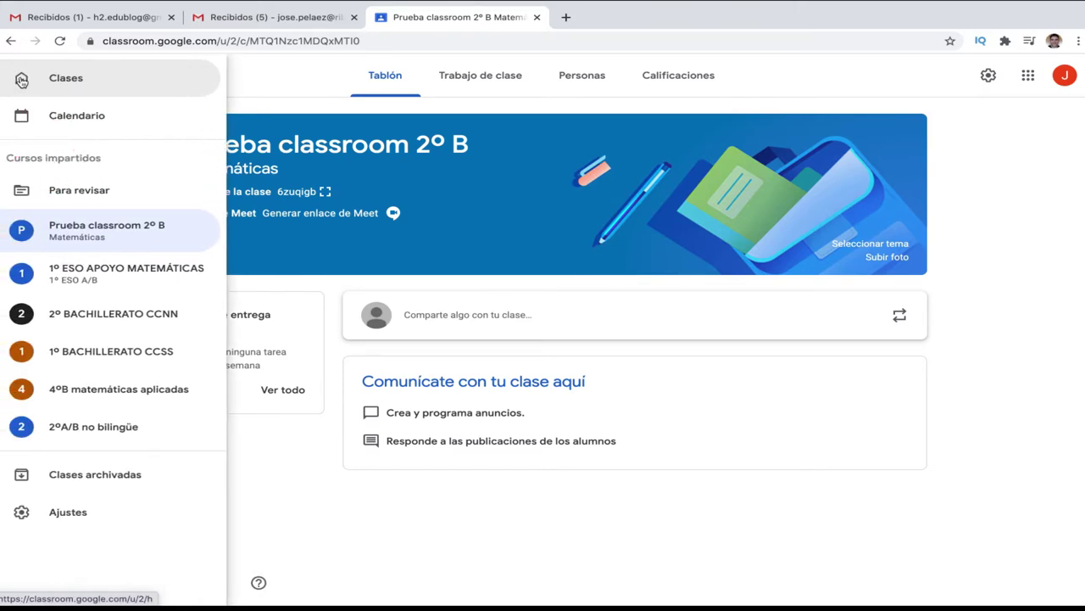
pyautogui.click(81, 124)
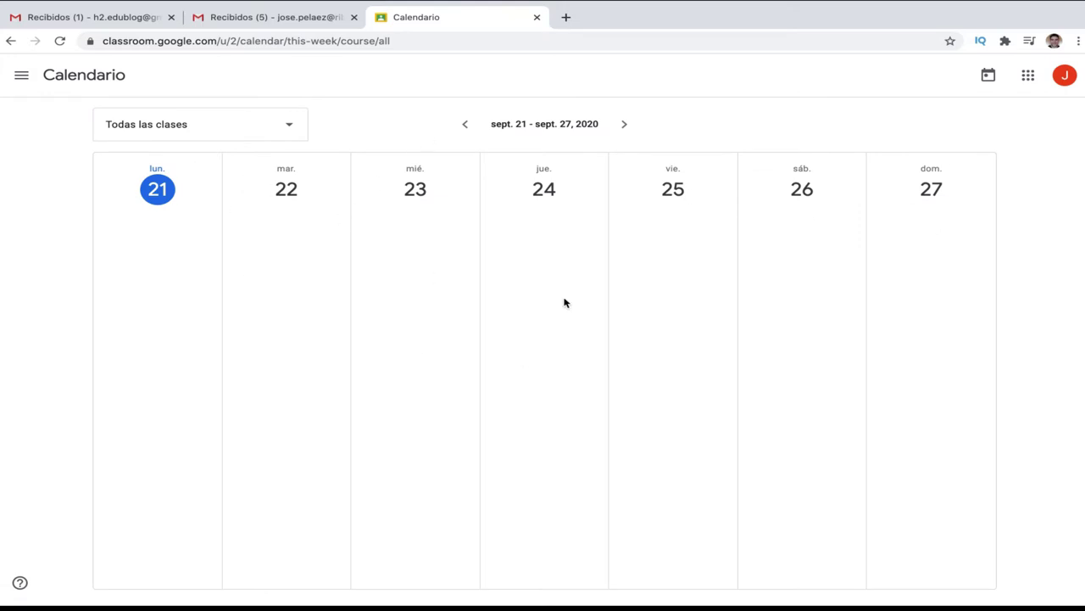
pyautogui.click(22, 76)
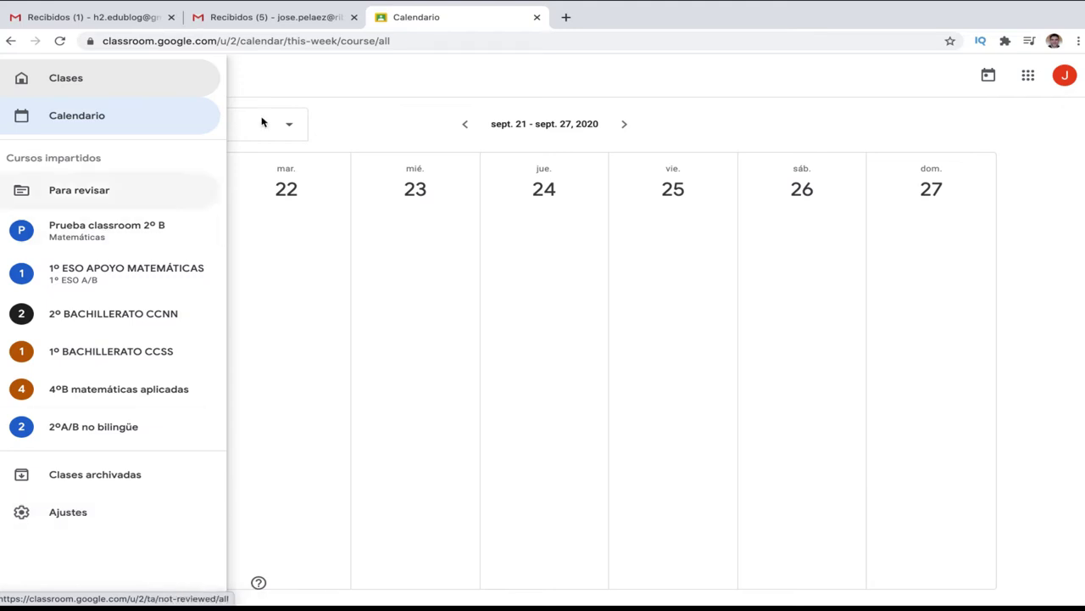
pyautogui.click(266, 75)
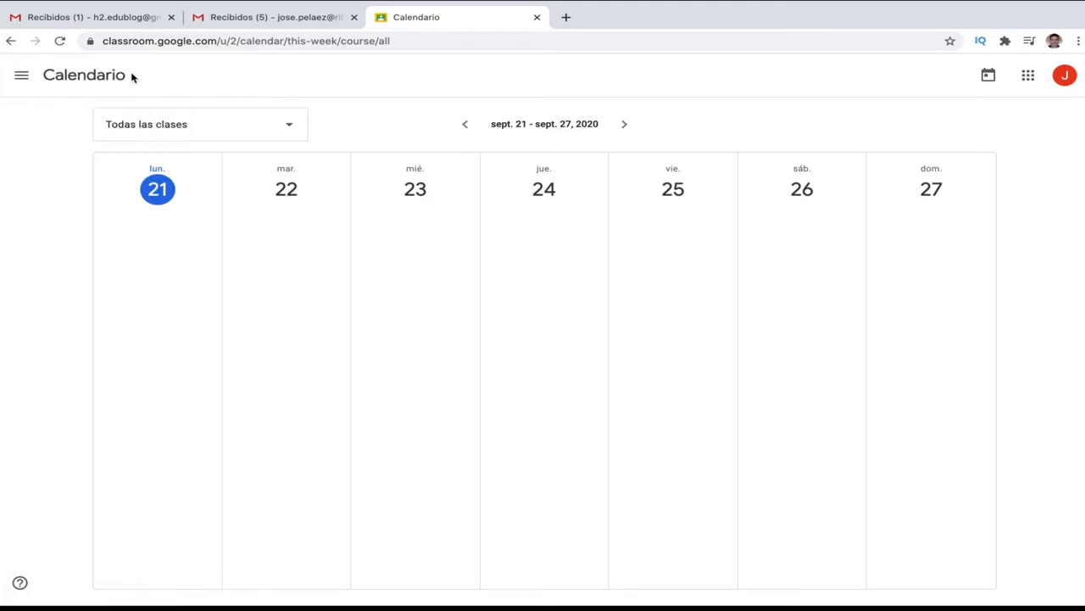
pyautogui.click(11, 41)
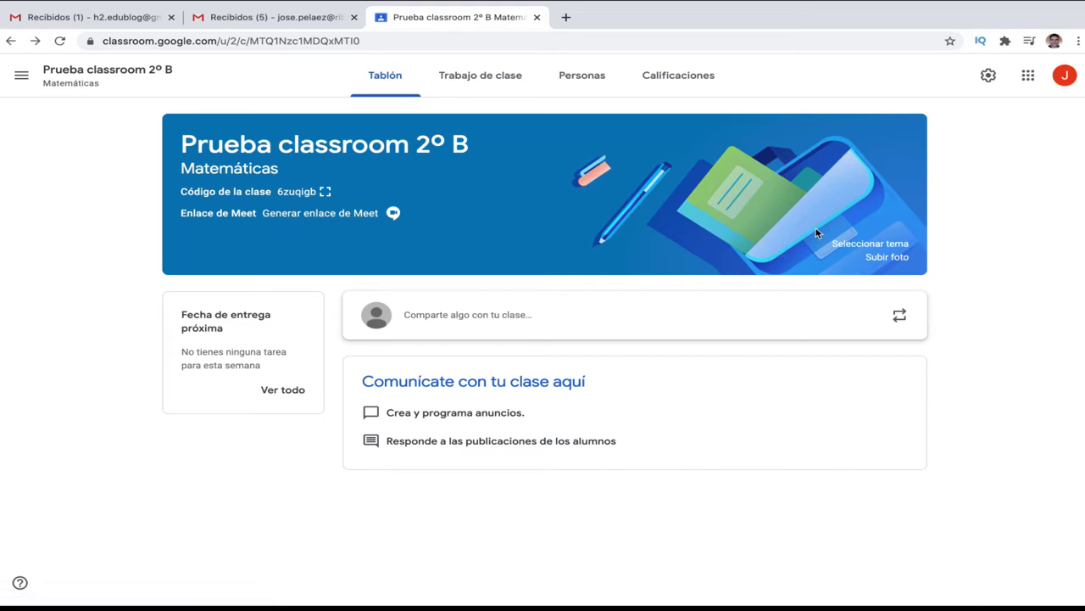
# Set the class theme to the green DNA image from the Matemáticas y ciencia gallery
pyautogui.click(893, 245)
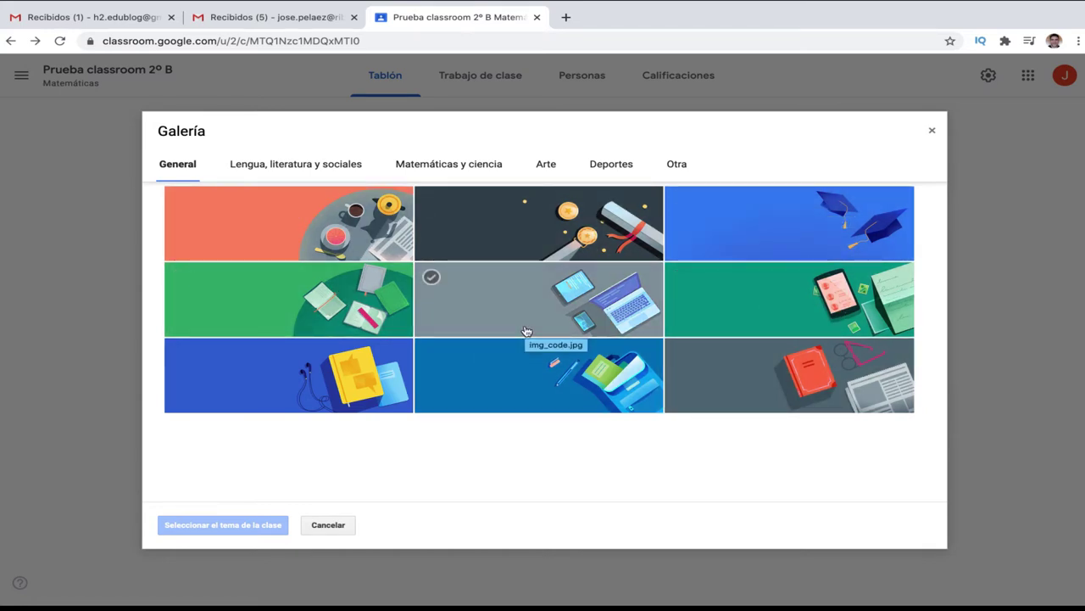
pyautogui.click(292, 170)
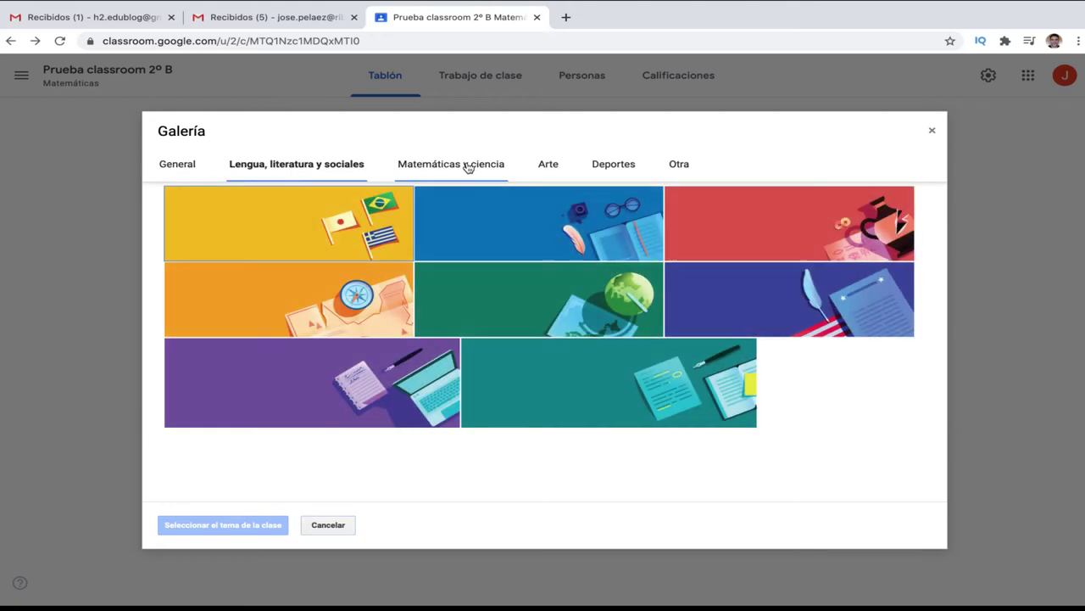
pyautogui.click(465, 167)
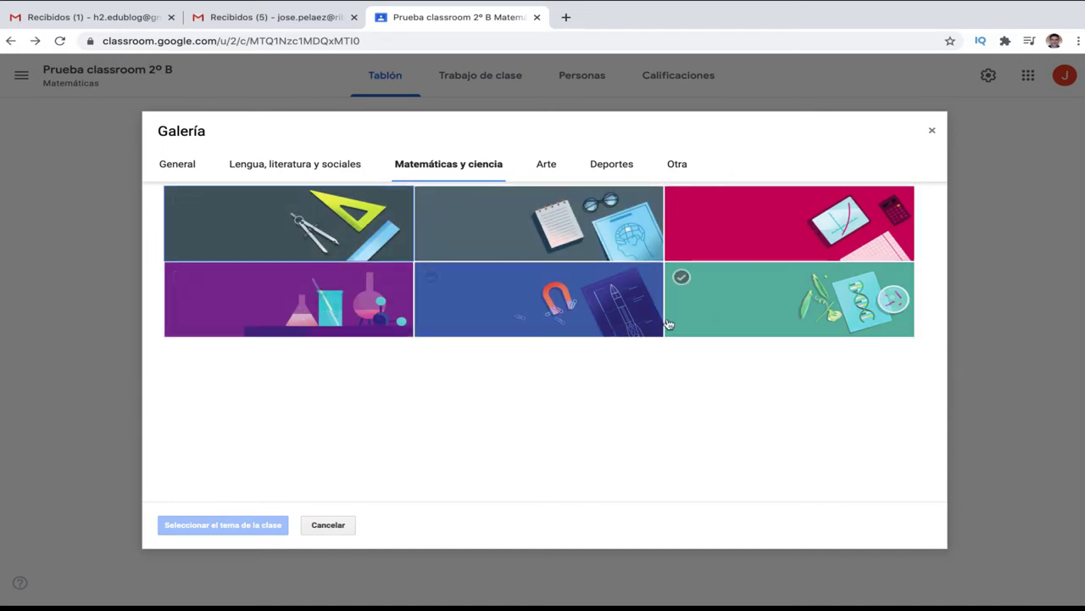
pyautogui.click(727, 307)
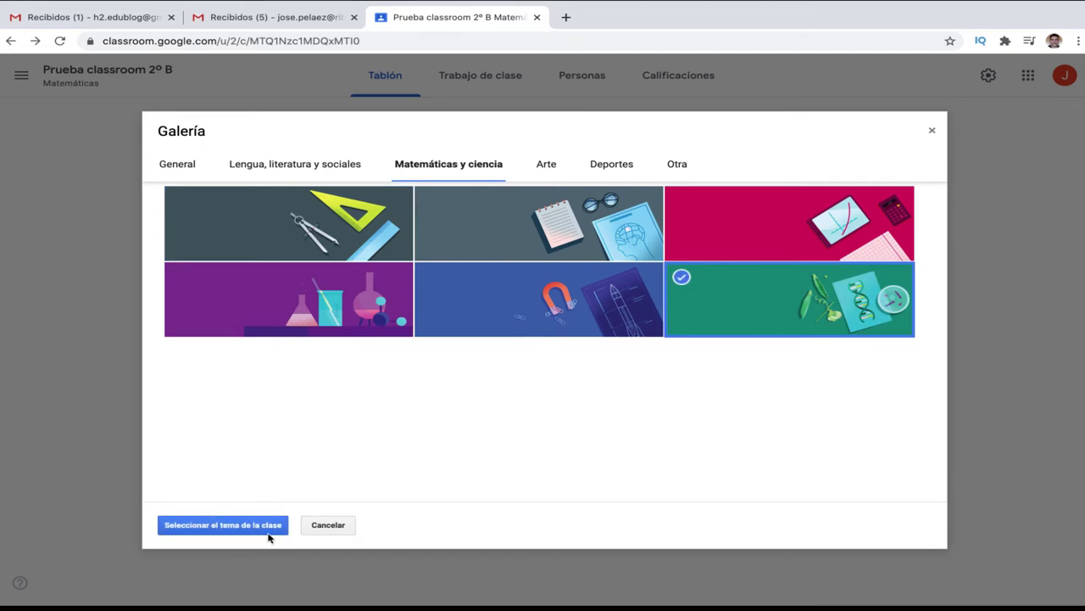
pyautogui.click(218, 525)
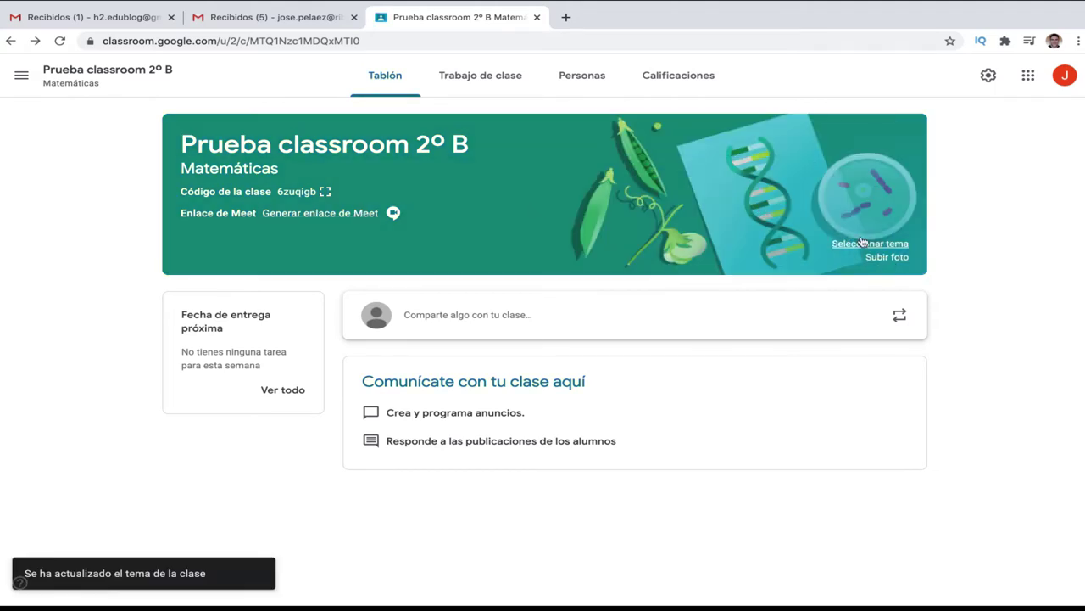
# View the option for uploading a custom header photo, and leave it without choosing a picture
pyautogui.click(886, 257)
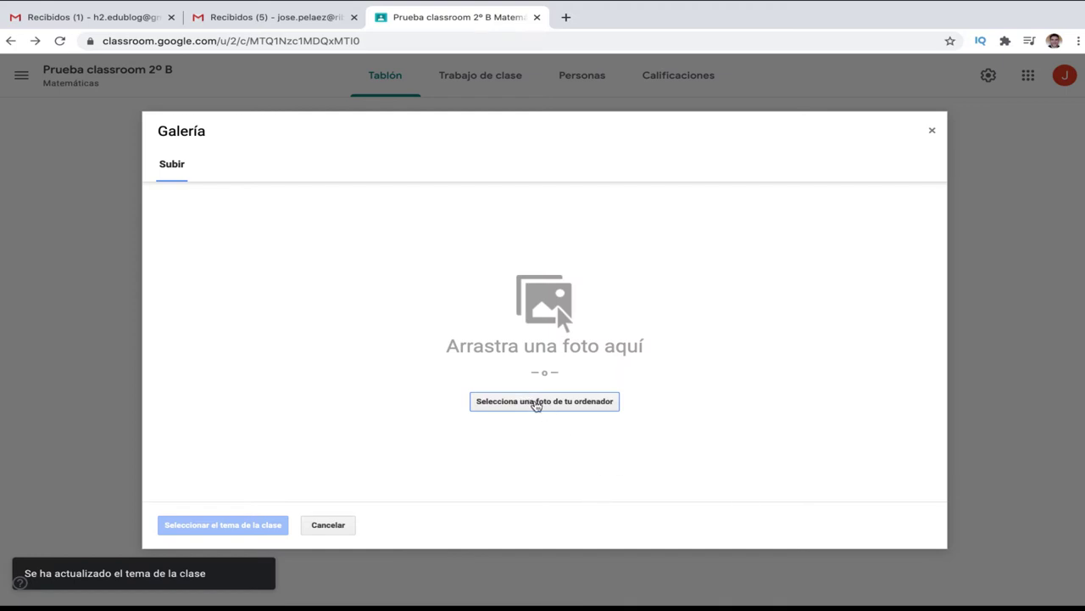
pyautogui.click(328, 525)
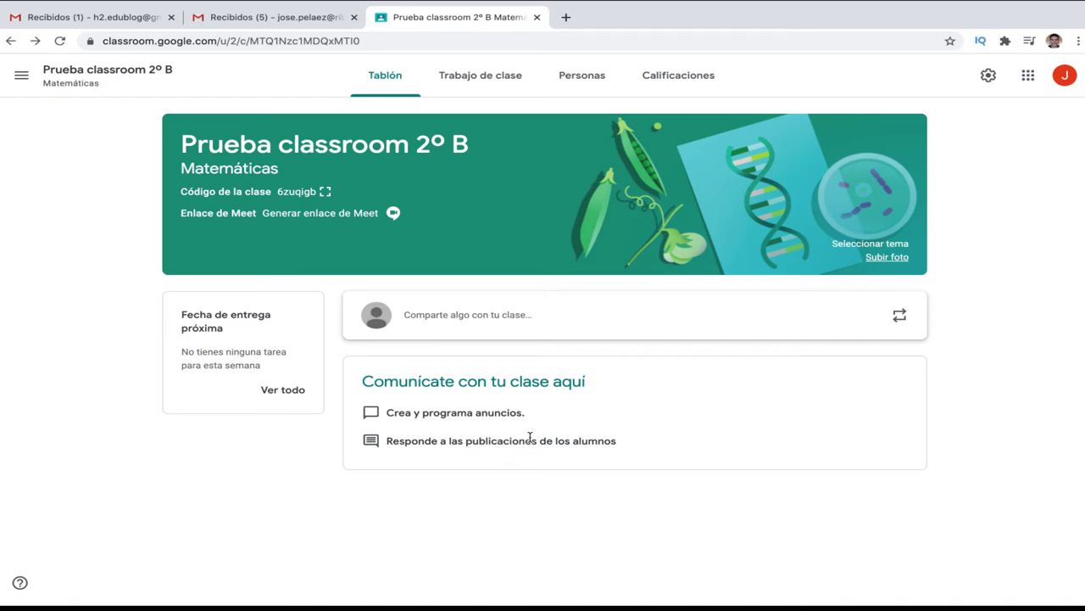
# Start an announcement in the class stream and check which classes and students it can be addressed to
pyautogui.click(490, 319)
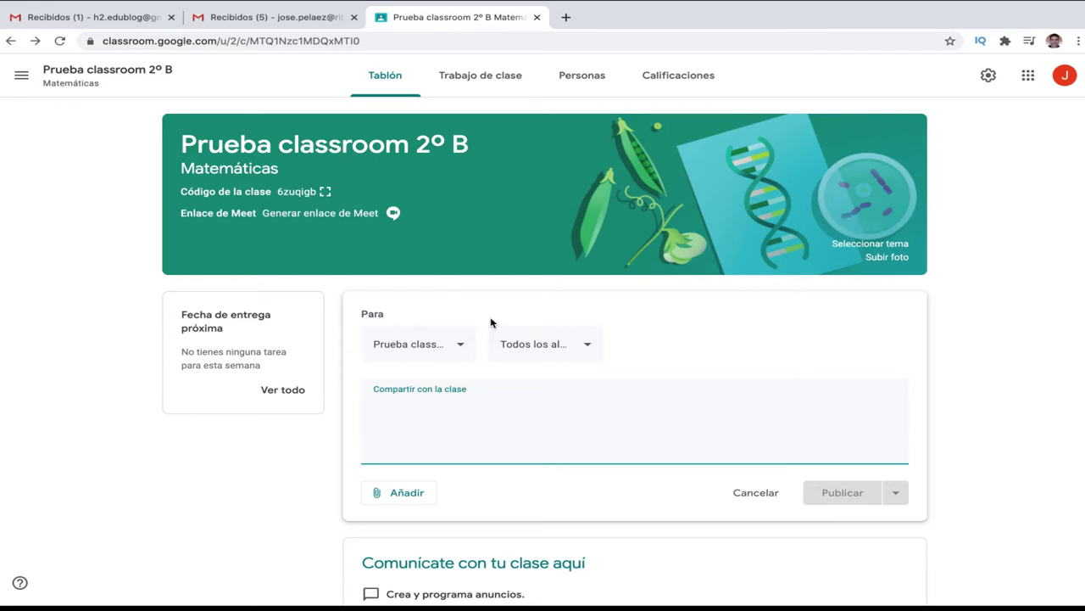
pyautogui.click(461, 348)
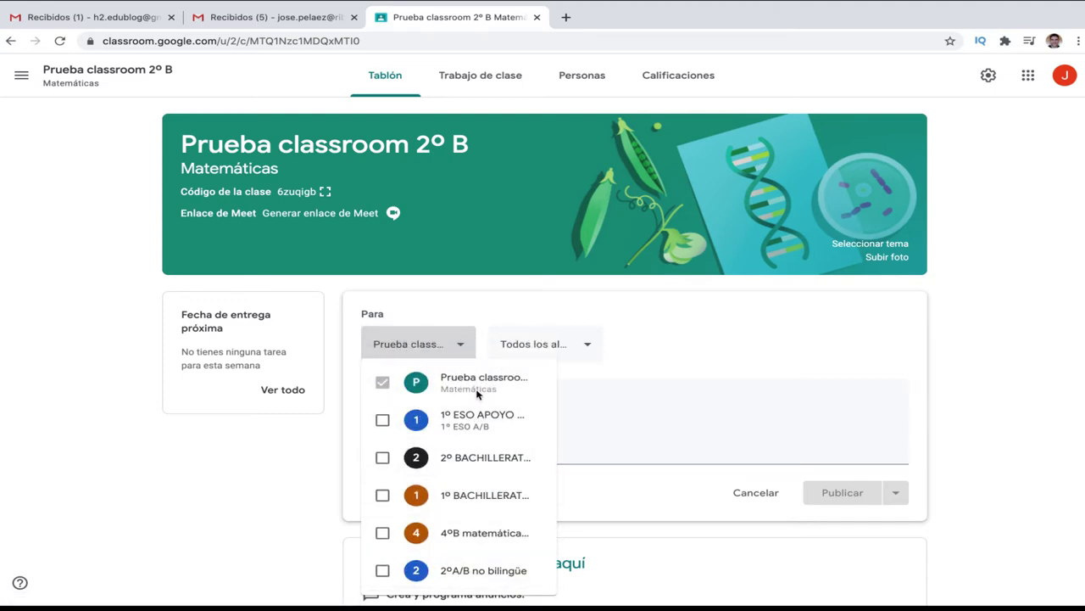
pyautogui.click(463, 344)
pyautogui.click(590, 346)
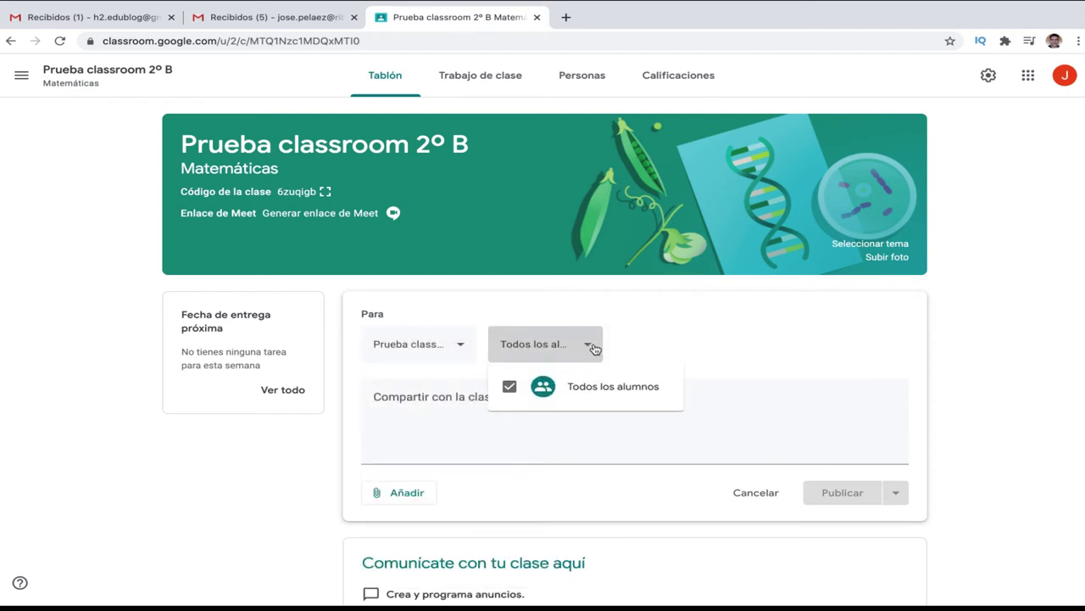
pyautogui.click(594, 347)
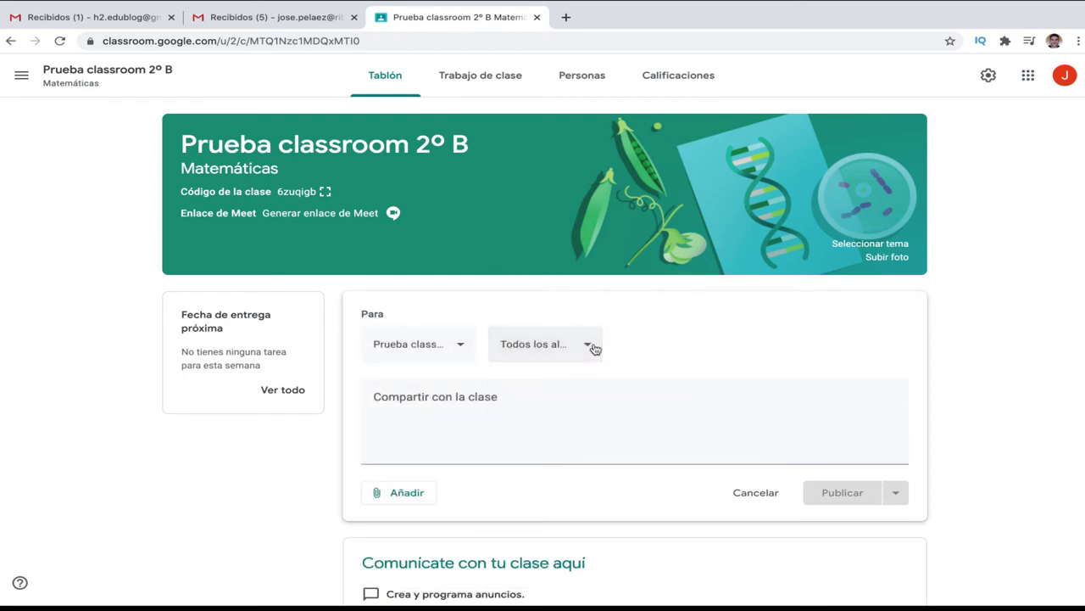
# Write "bienvenidos al curso académico 2020/2021" as the announcement text
pyautogui.click(419, 416)
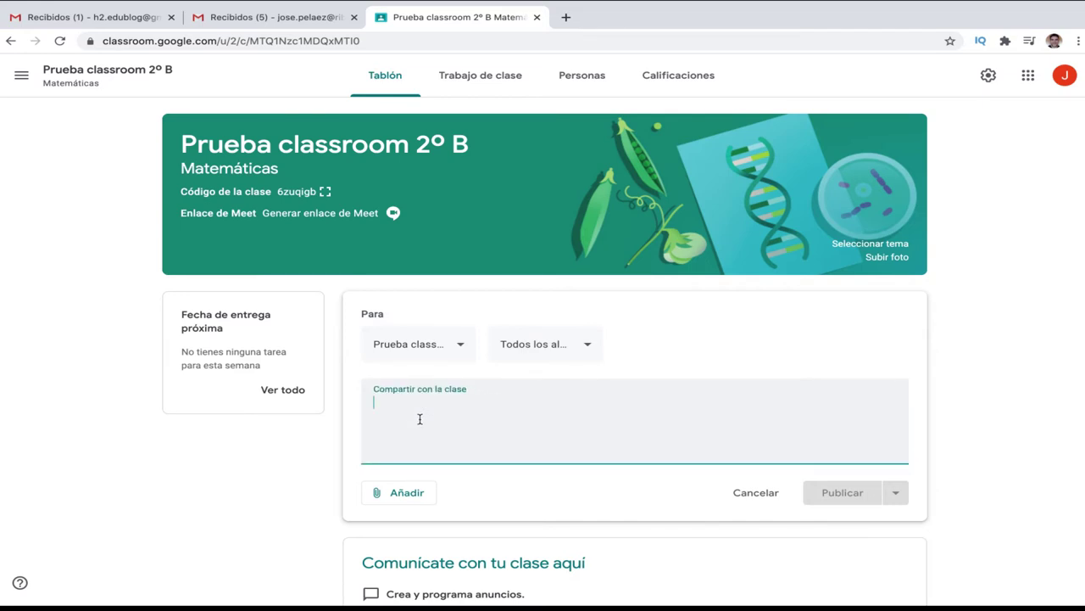
pyautogui.write('bienvenidos ')
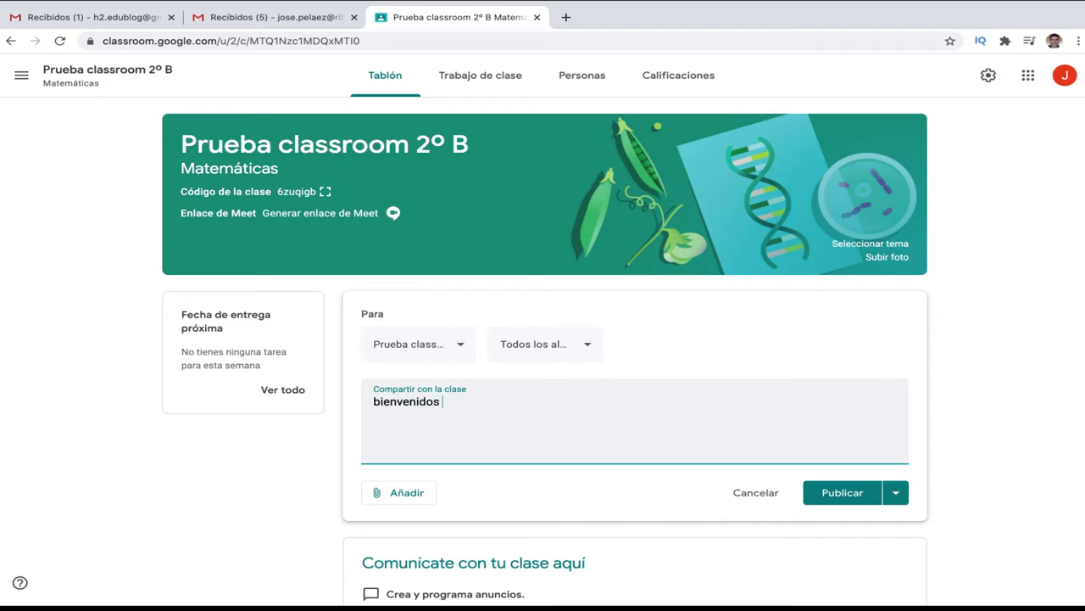
pyautogui.write('al curso académico 202')
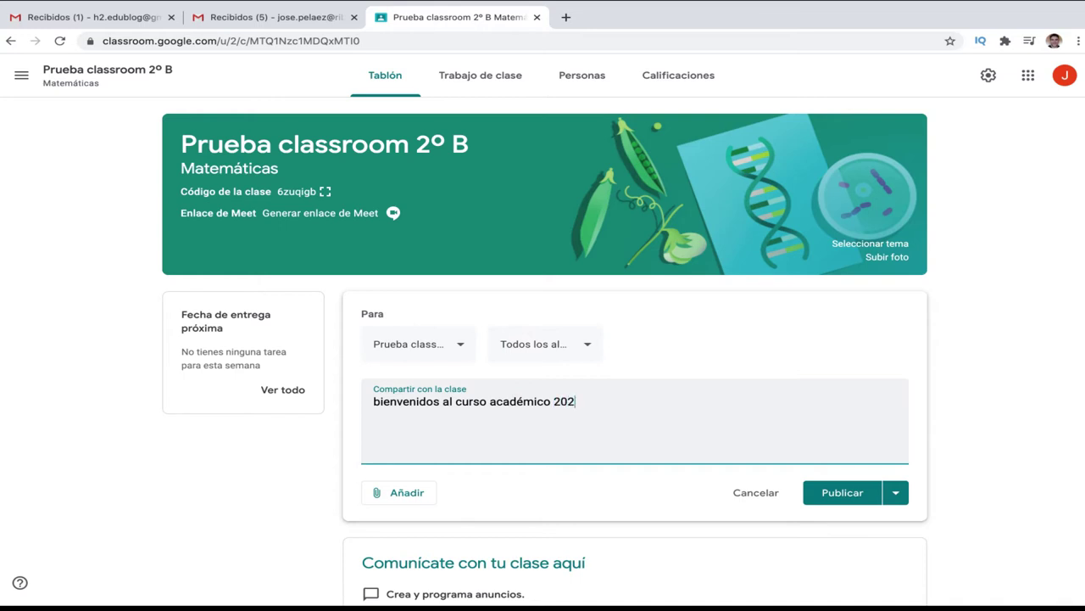
pyautogui.write('0/2021')
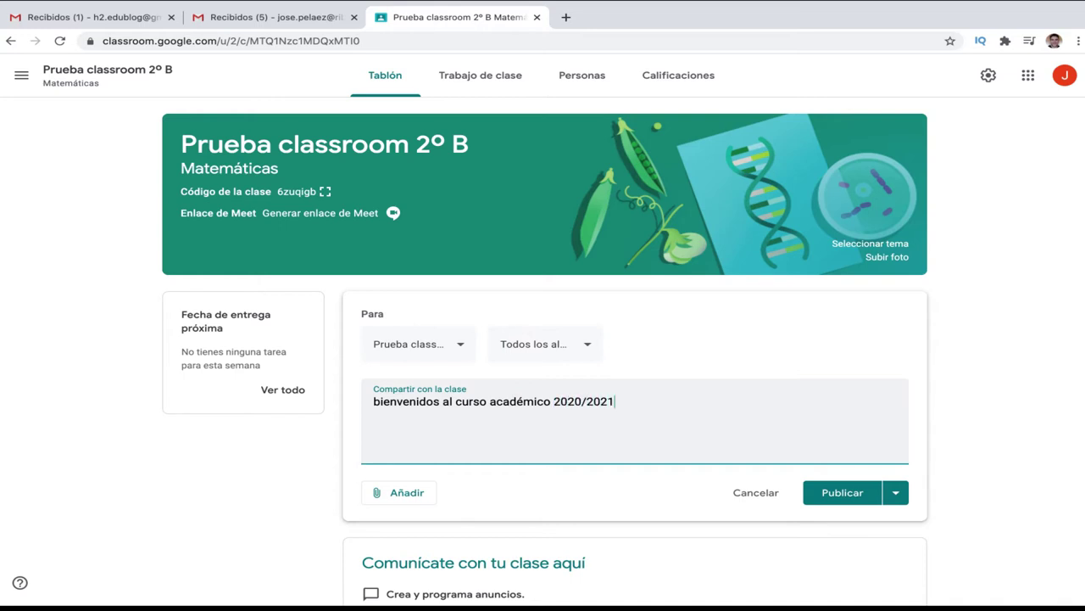
# Start attaching a YouTube video to the announcement, using the option to insert it by URL
pyautogui.click(410, 500)
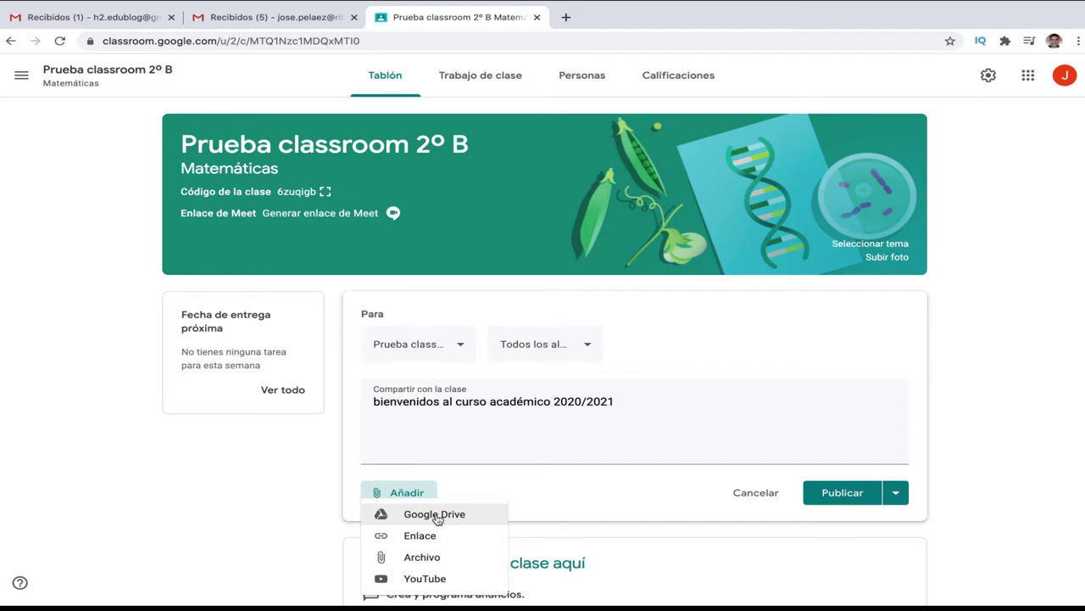
pyautogui.click(440, 580)
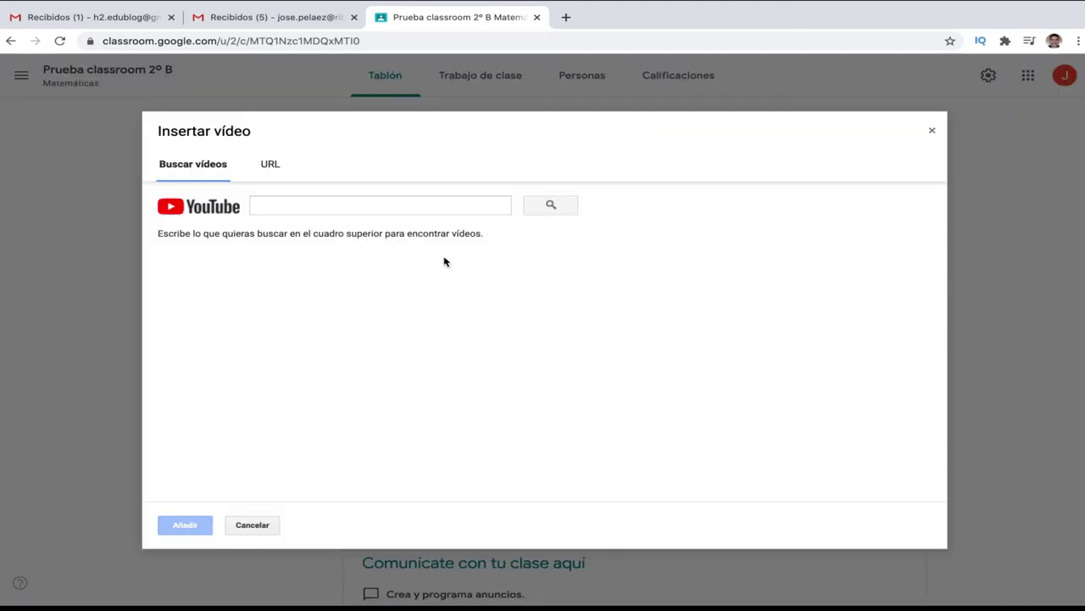
pyautogui.click(273, 205)
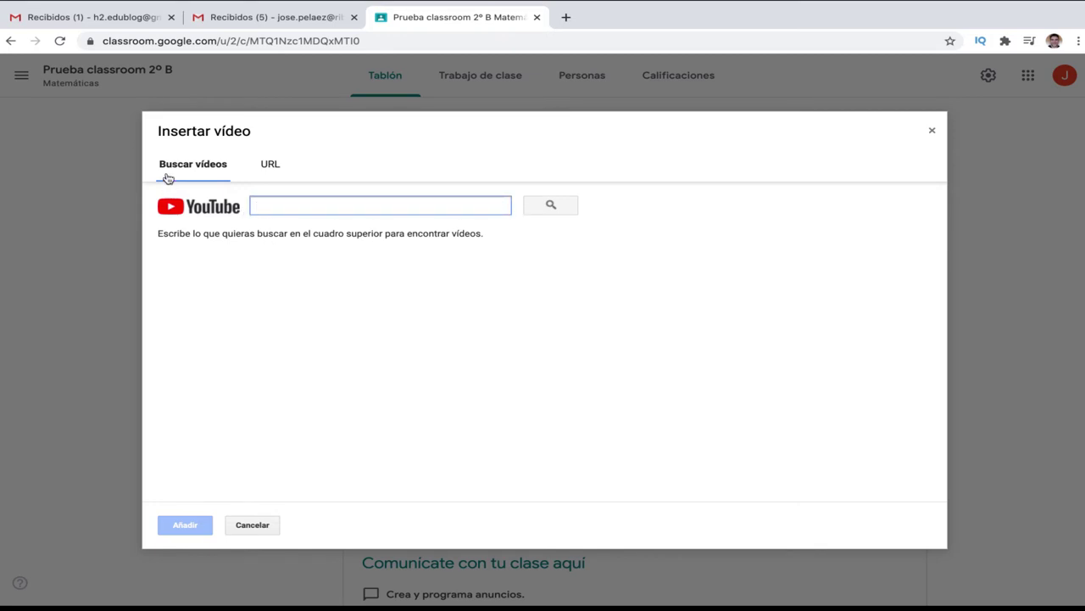
pyautogui.click(270, 165)
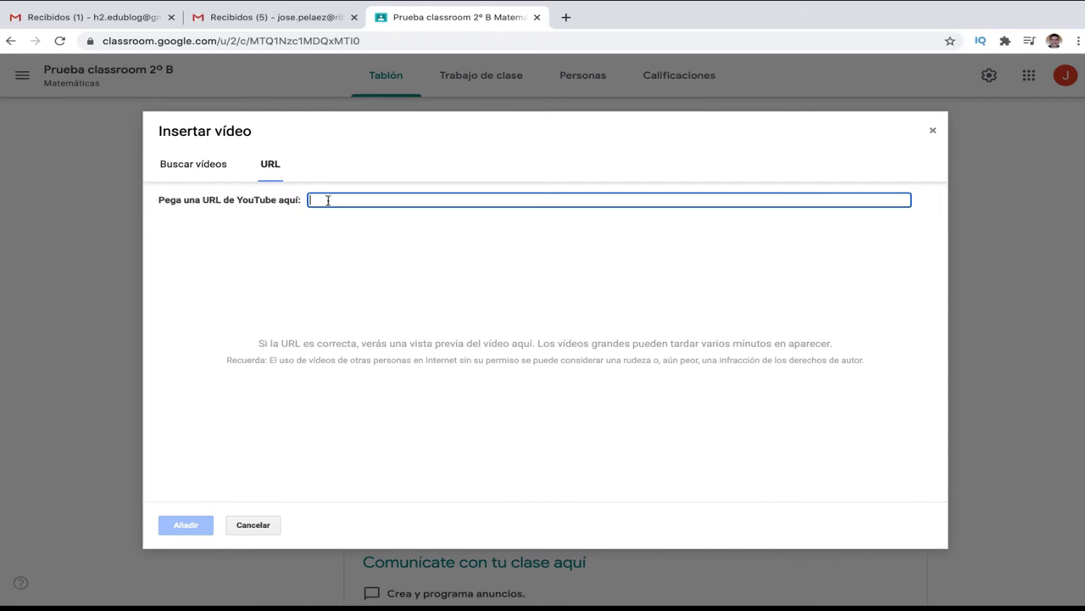
# In a new browser tab, open the YouTube video "INTEGRALES por partes [cómo calcularlas]" from the matemáticas ahtria-spain channel and copy its URL
pyautogui.click(566, 17)
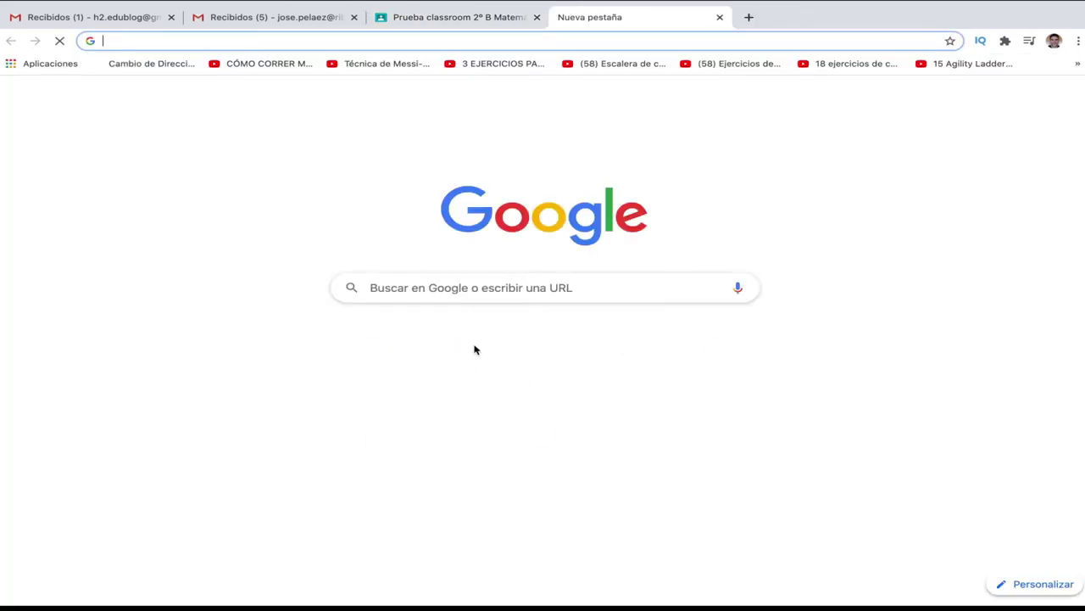
pyautogui.click(459, 371)
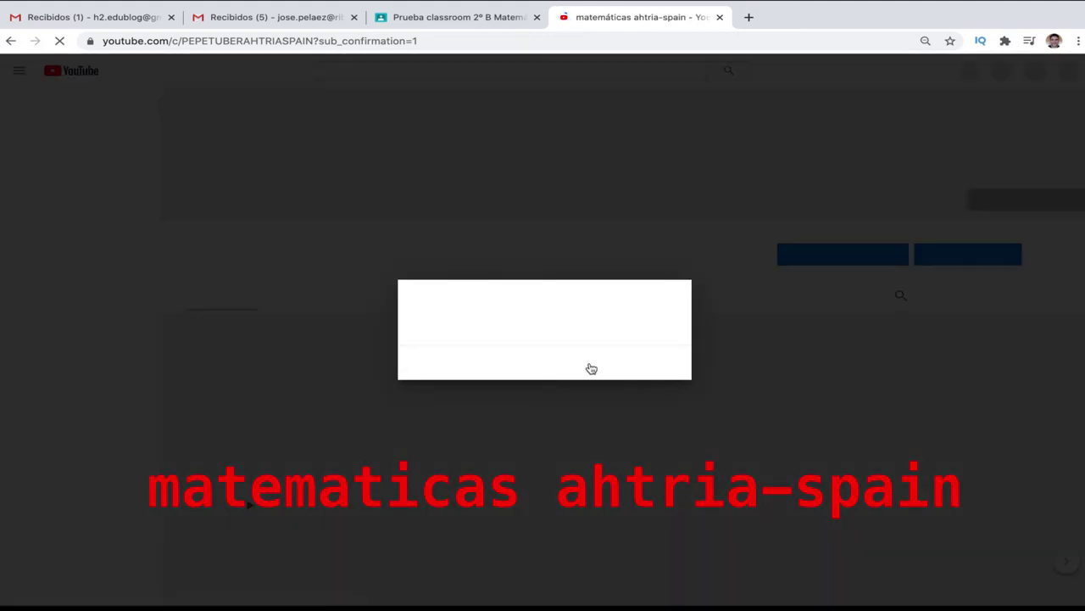
pyautogui.click(568, 365)
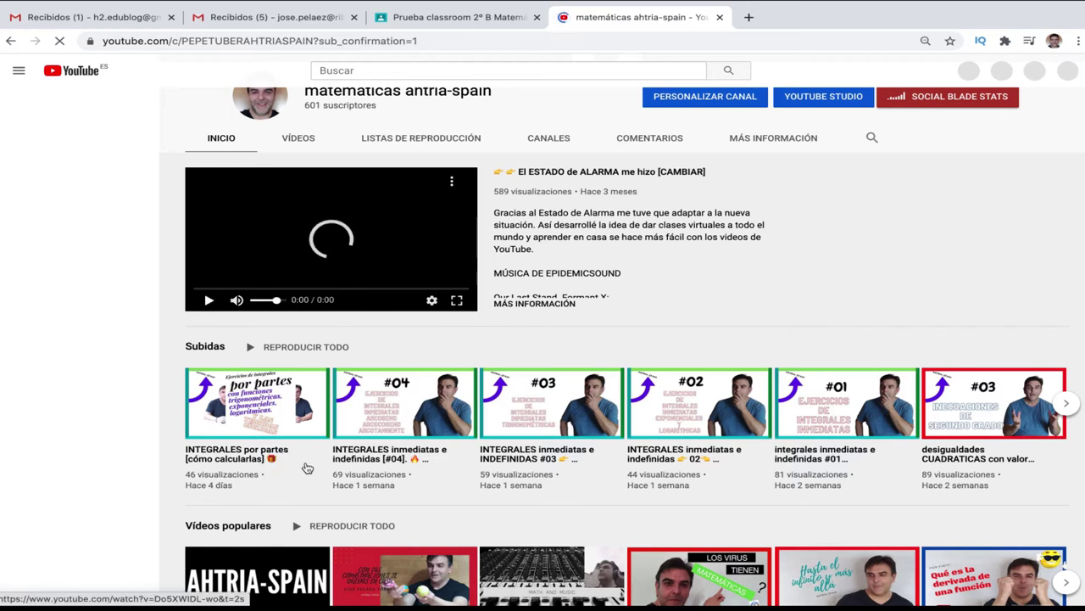
pyautogui.click(240, 458)
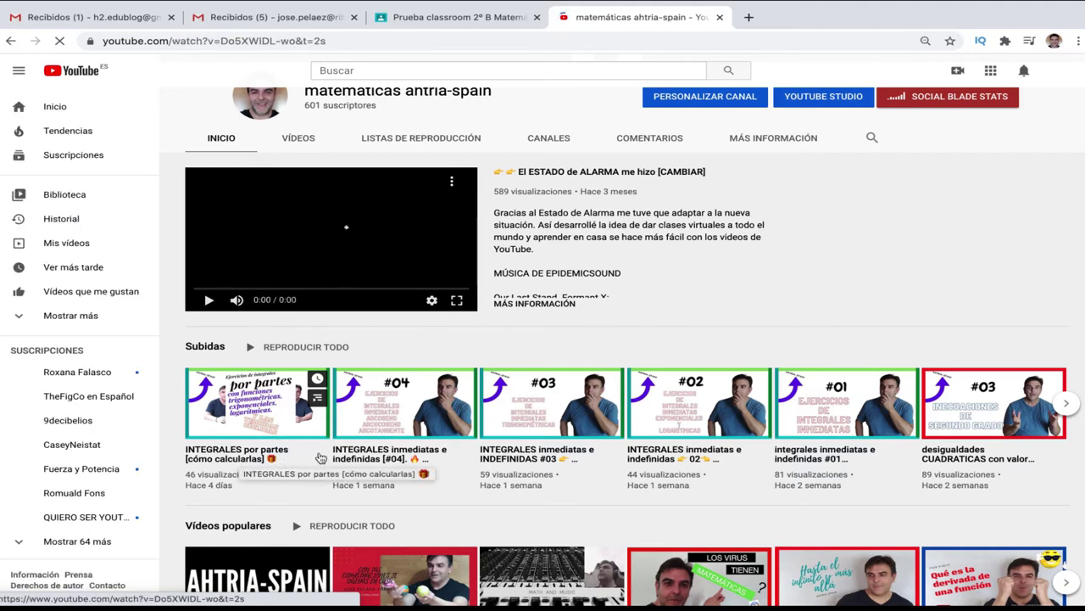
pyautogui.click(242, 459)
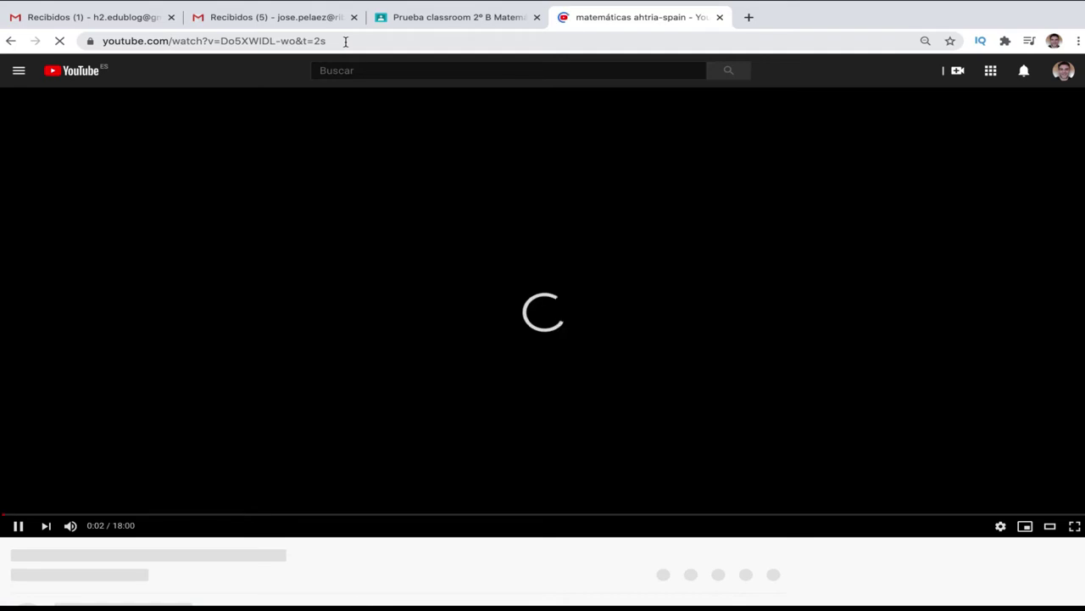
pyautogui.click(345, 41)
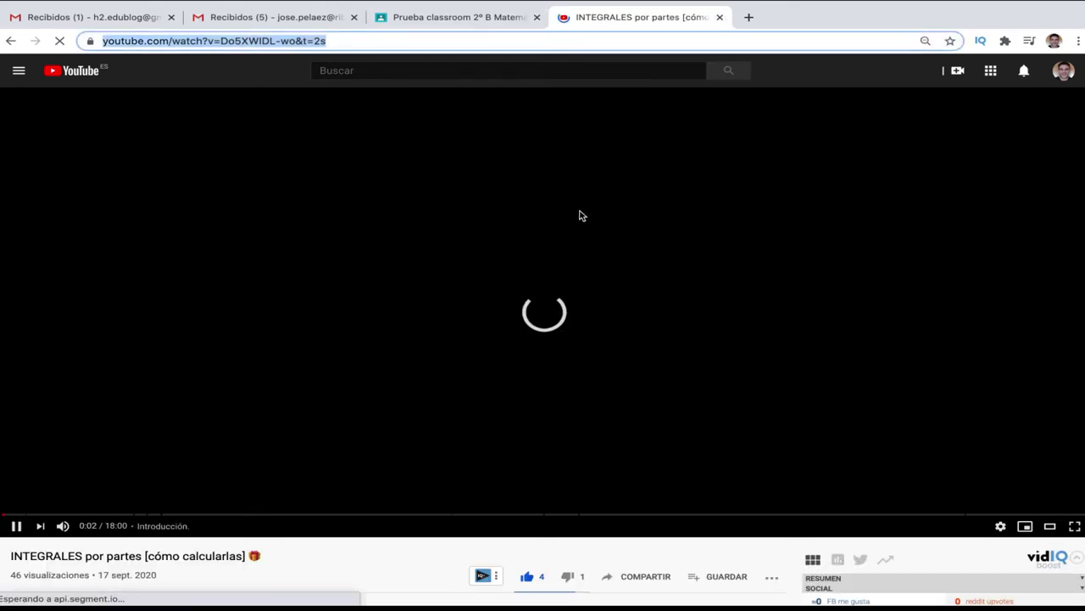
# Return to the Classroom announcement and attach the YouTube video using its copied URL
pyautogui.hotkey('ctrl', 'w')
pyautogui.rightClick(411, 199)
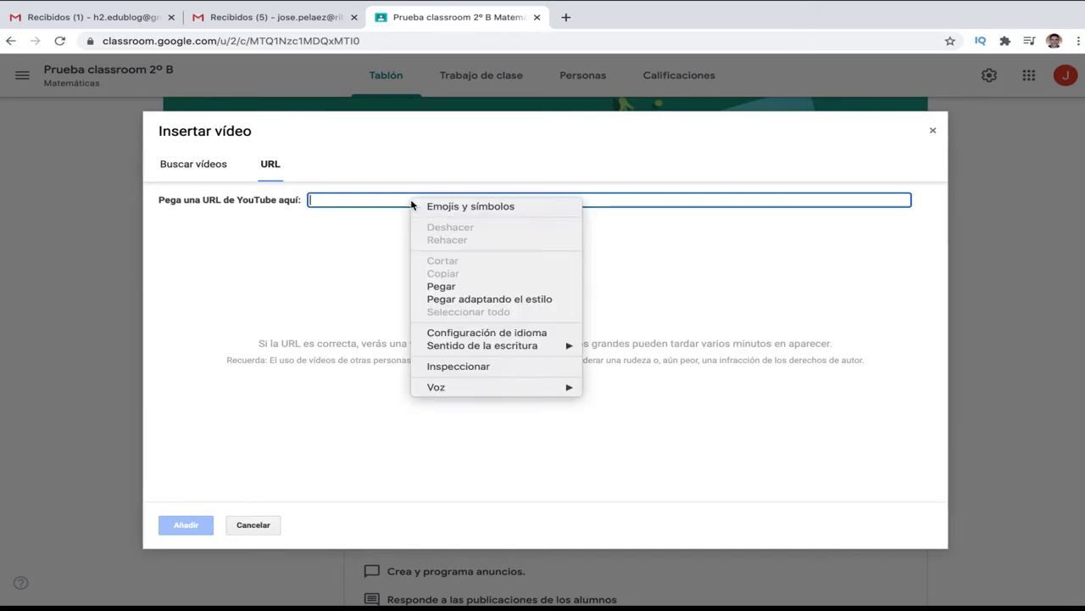
pyautogui.click(451, 285)
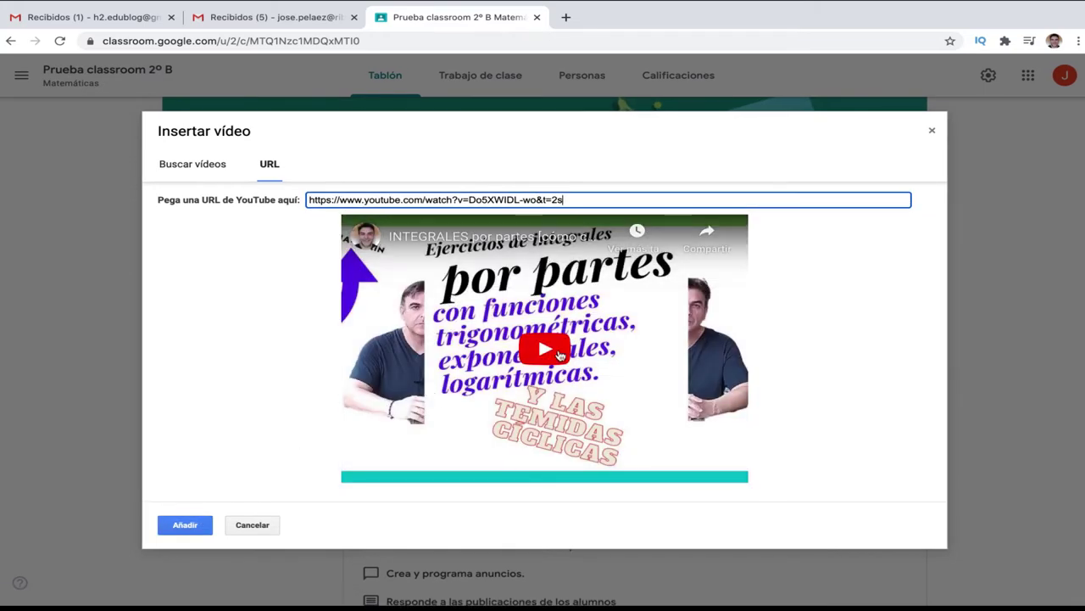
pyautogui.click(187, 525)
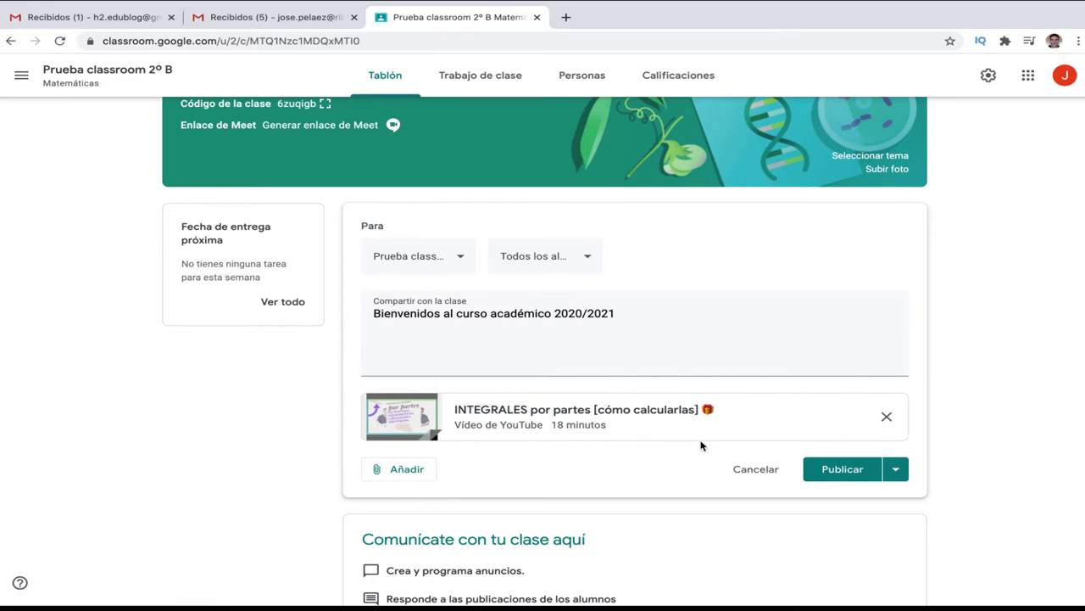
# Attach the web link comocalcular.online to the announcement
pyautogui.click(425, 473)
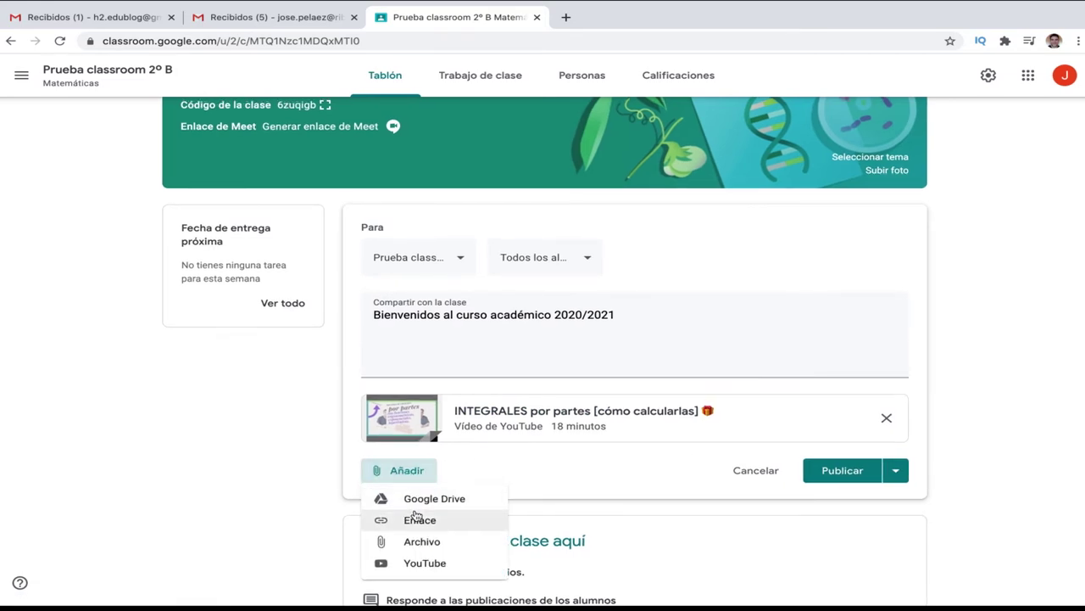
pyautogui.click(420, 521)
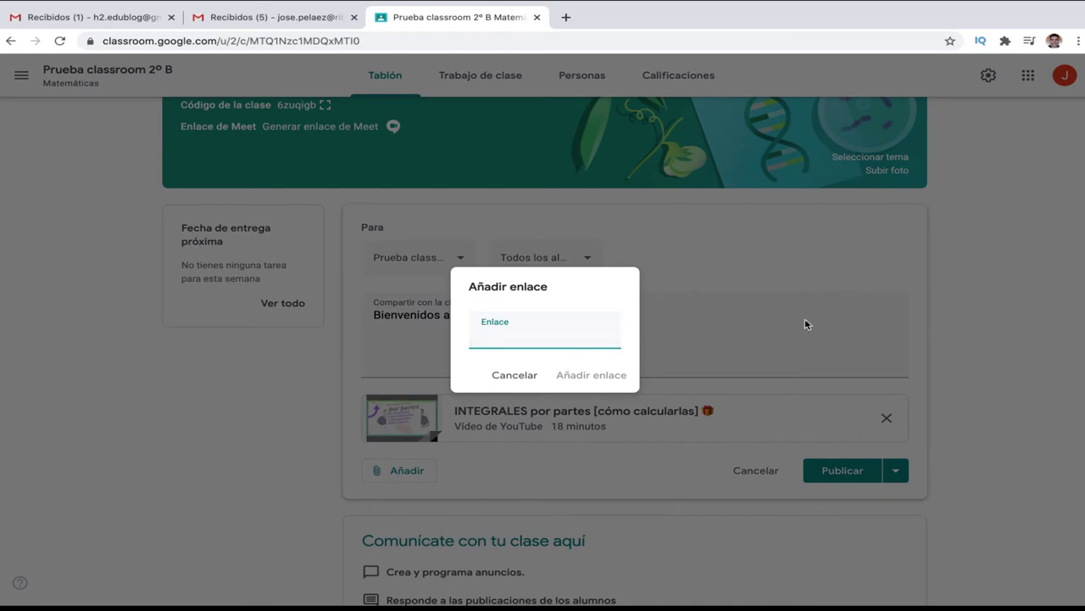
pyautogui.write('comocalc')
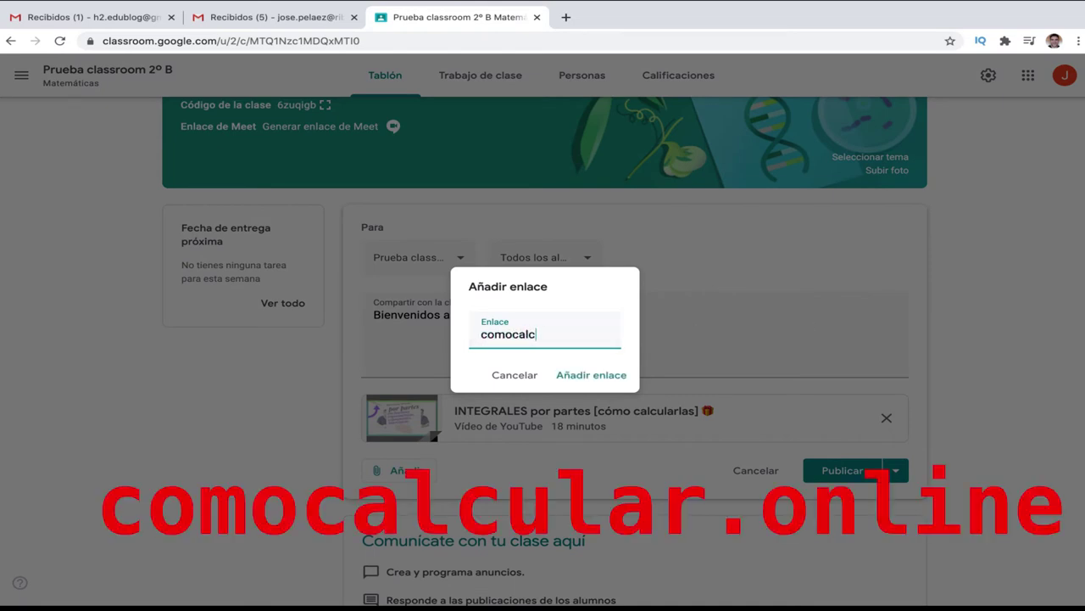
pyautogui.write('ular.com')
pyautogui.write('online')
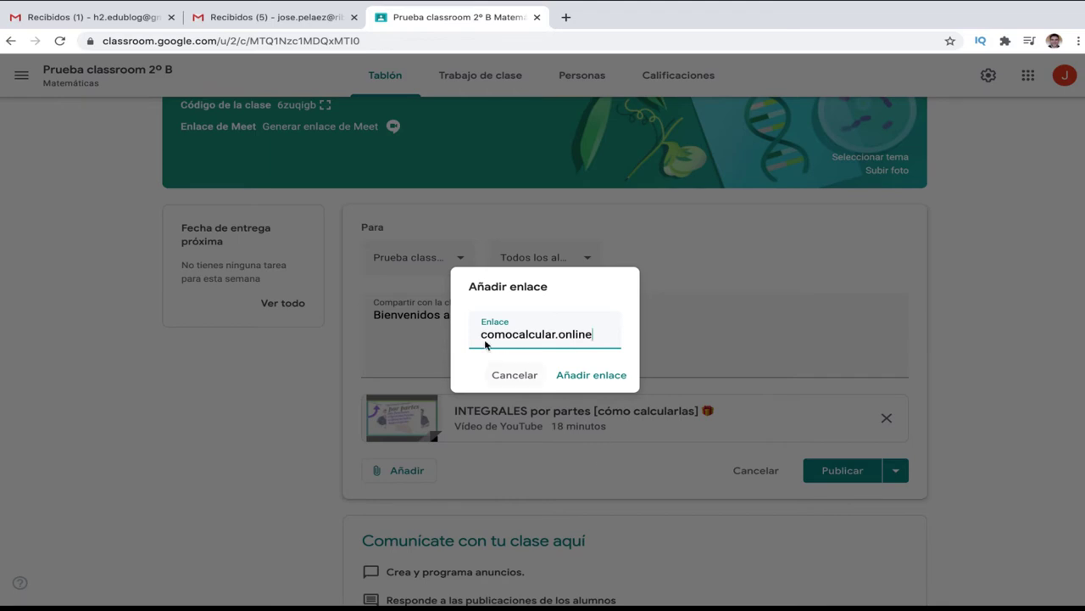
pyautogui.click(599, 372)
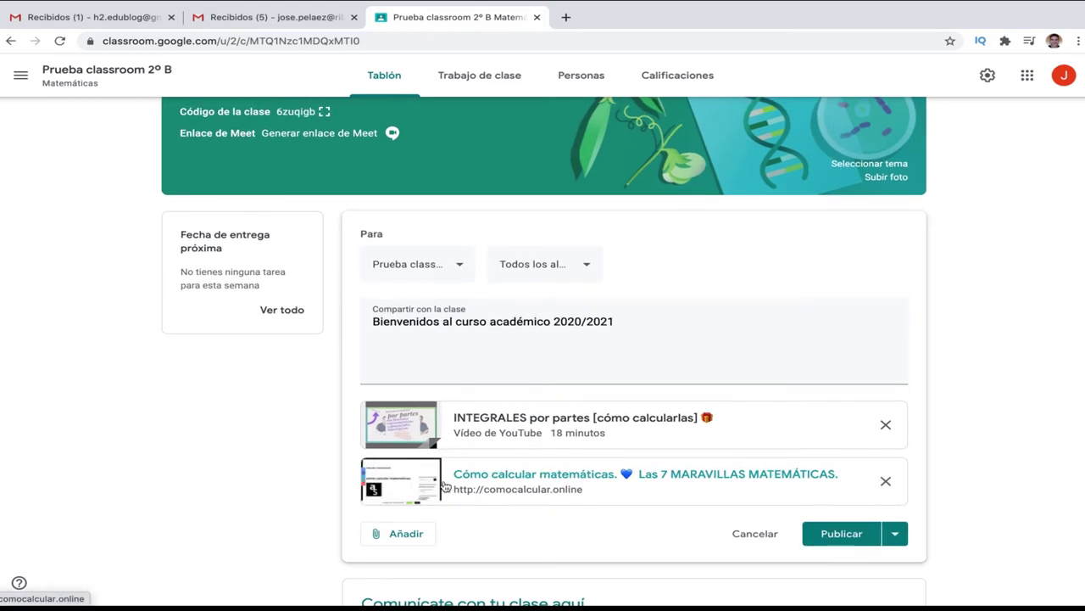
# Preview the attached video and the attached website, and return to the announcement draft
pyautogui.click(553, 419)
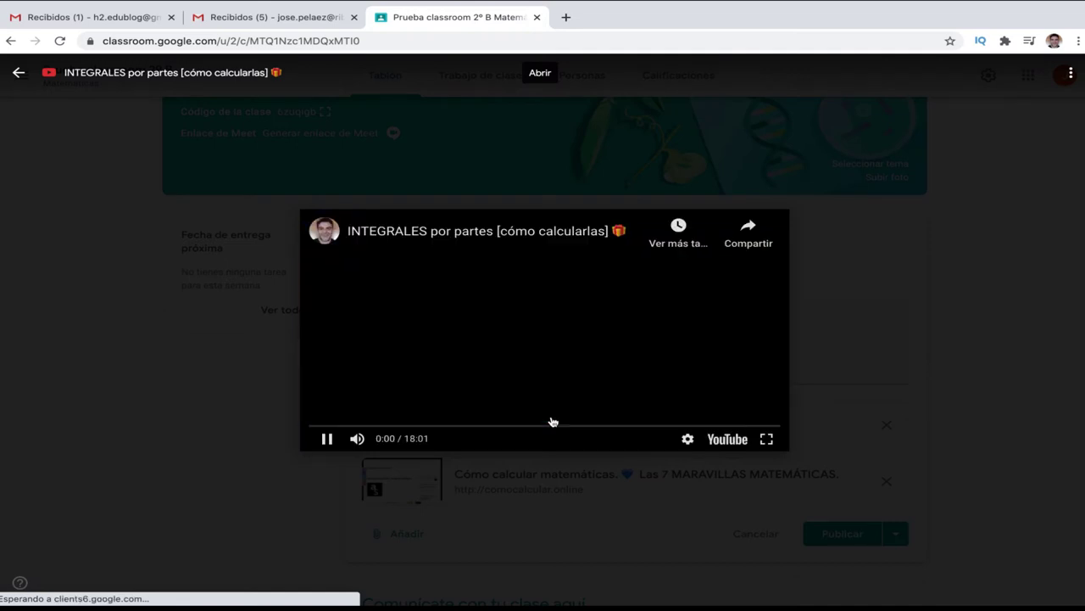
pyautogui.click(328, 439)
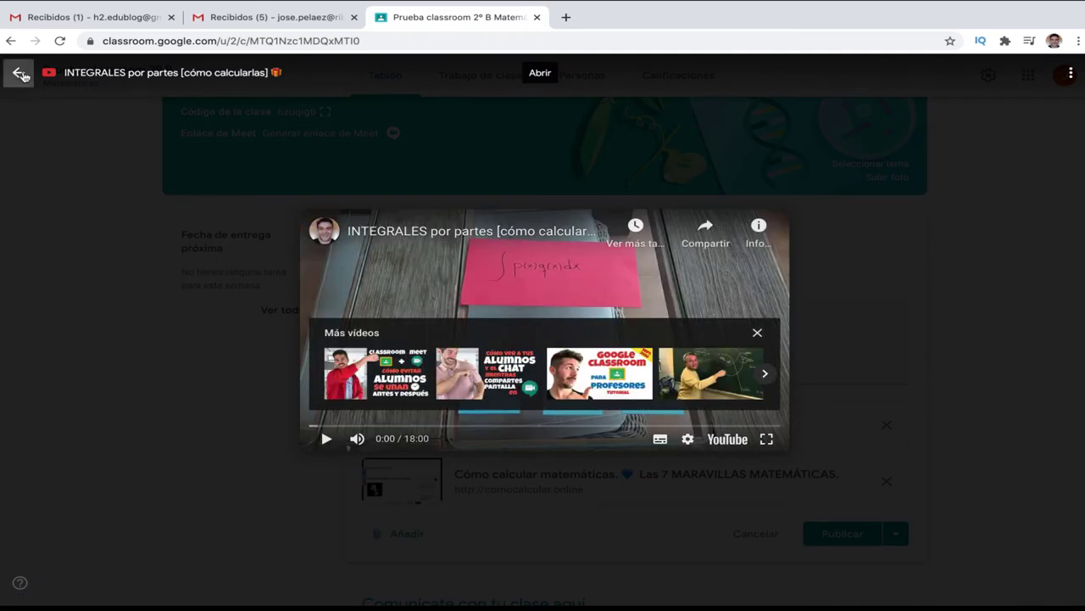
pyautogui.click(18, 73)
pyautogui.click(553, 483)
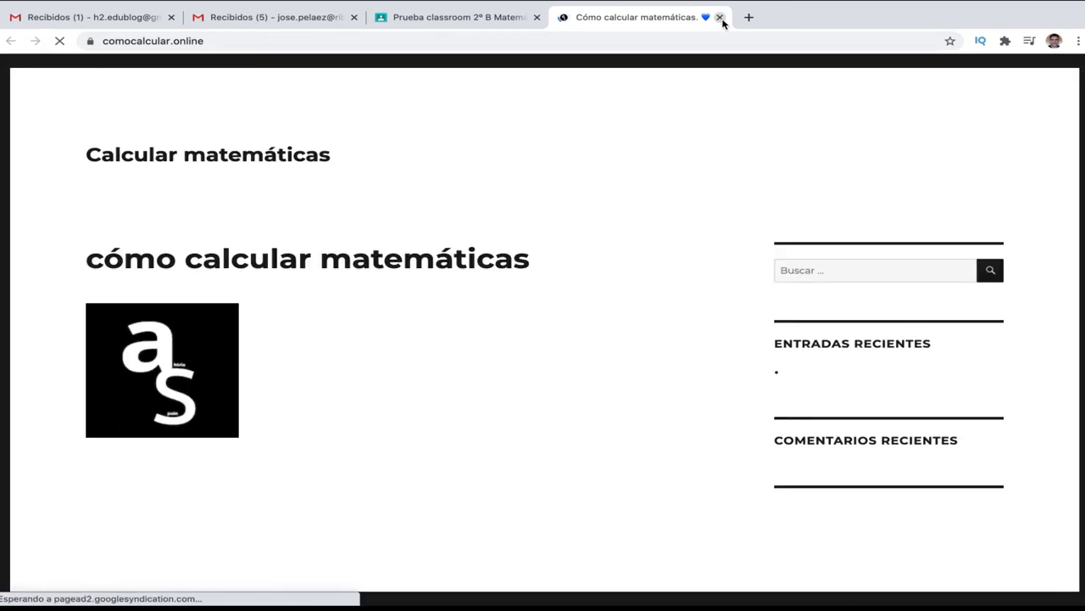
pyautogui.hotkey('ctrl', 'w')
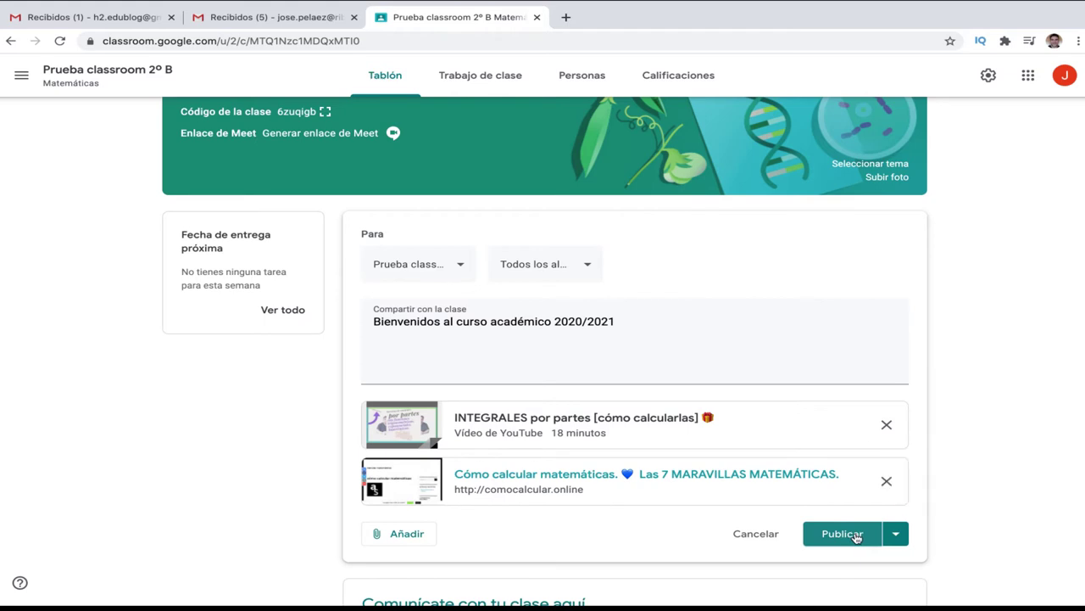
# Try out scheduling the announcement for 24 September 2020 at 8:00, and cancel it
pyautogui.click(896, 533)
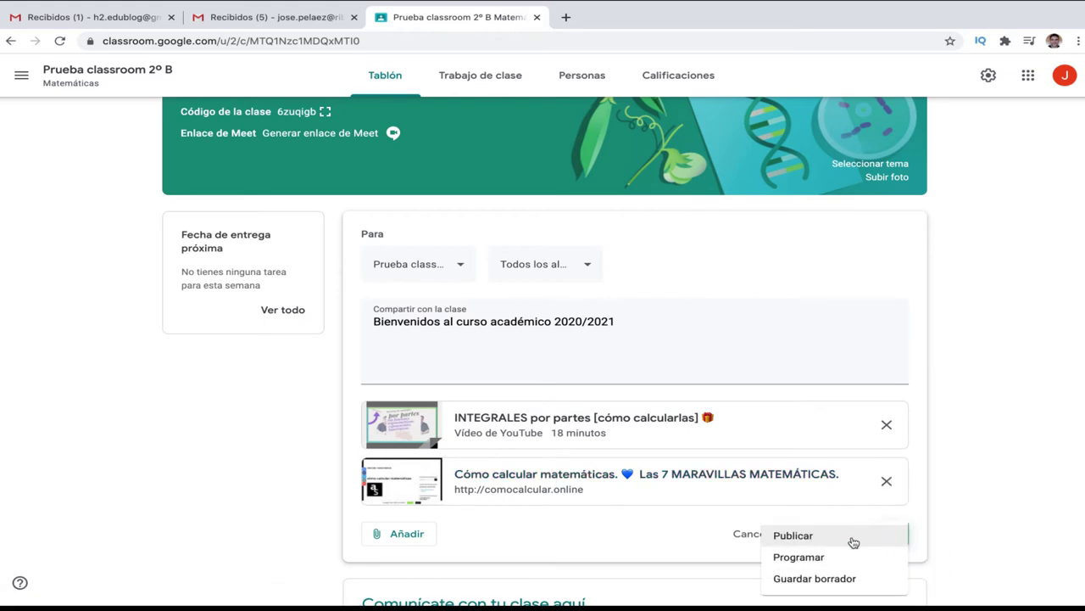
pyautogui.click(814, 563)
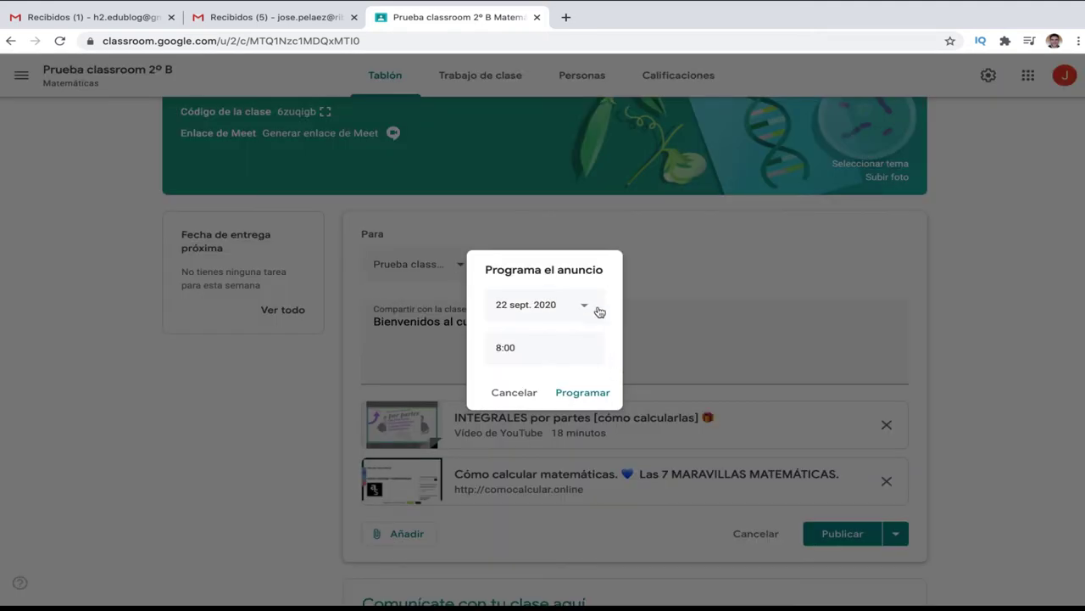
pyautogui.click(589, 311)
pyautogui.click(573, 431)
pyautogui.click(508, 396)
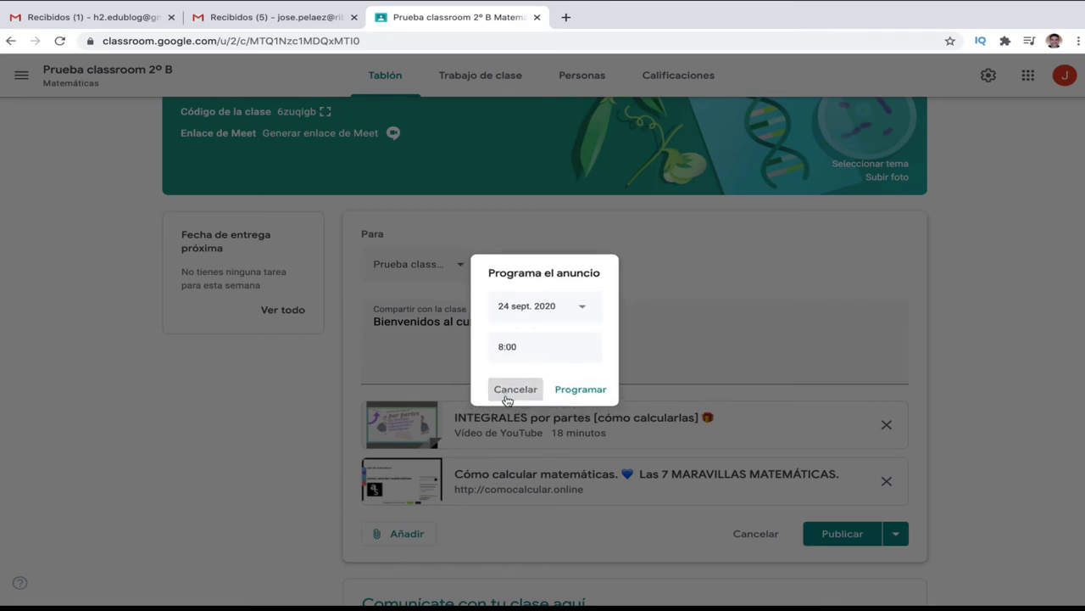
# Save the welcome announcement as a draft
pyautogui.click(897, 536)
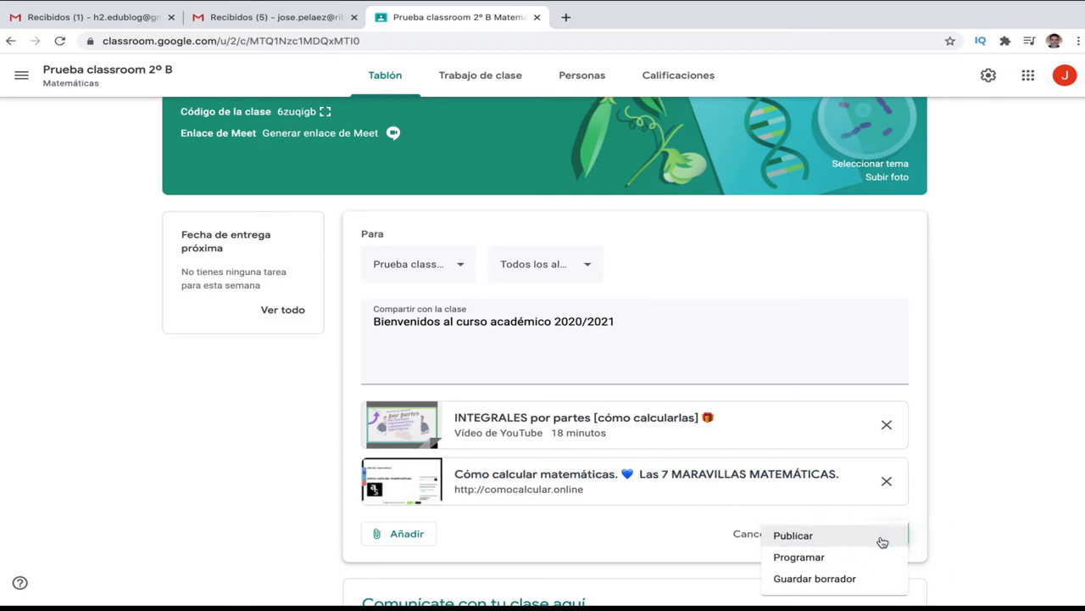
pyautogui.click(817, 584)
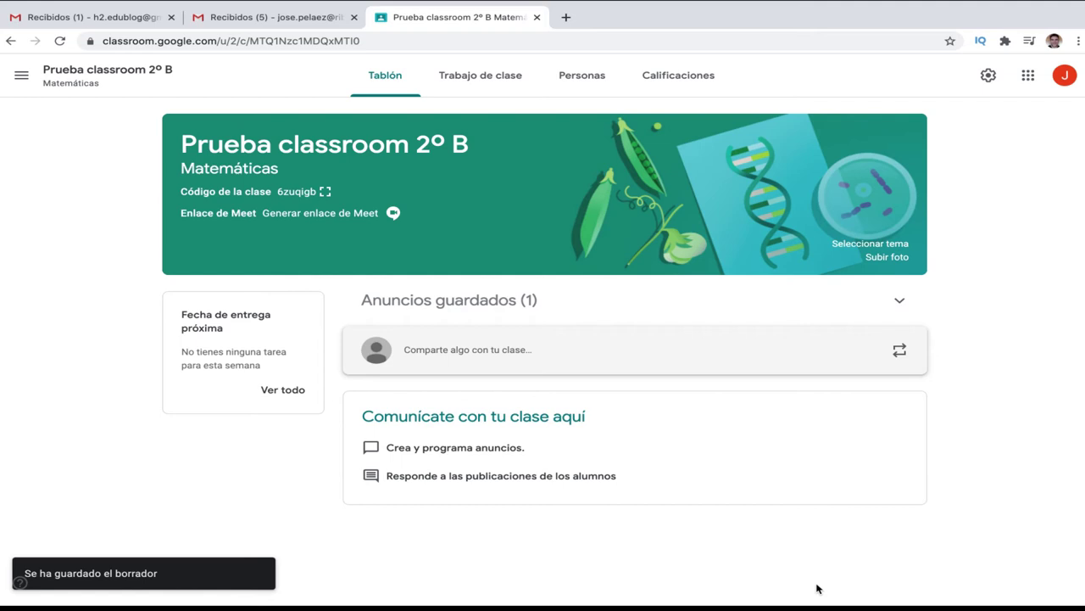
pyautogui.click(11, 43)
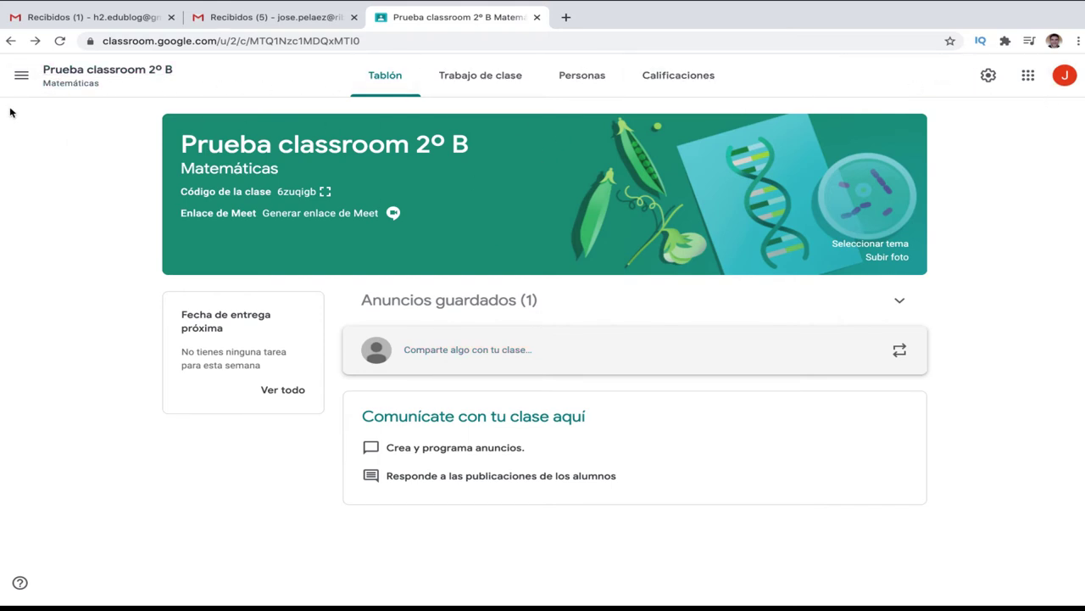
pyautogui.click(21, 75)
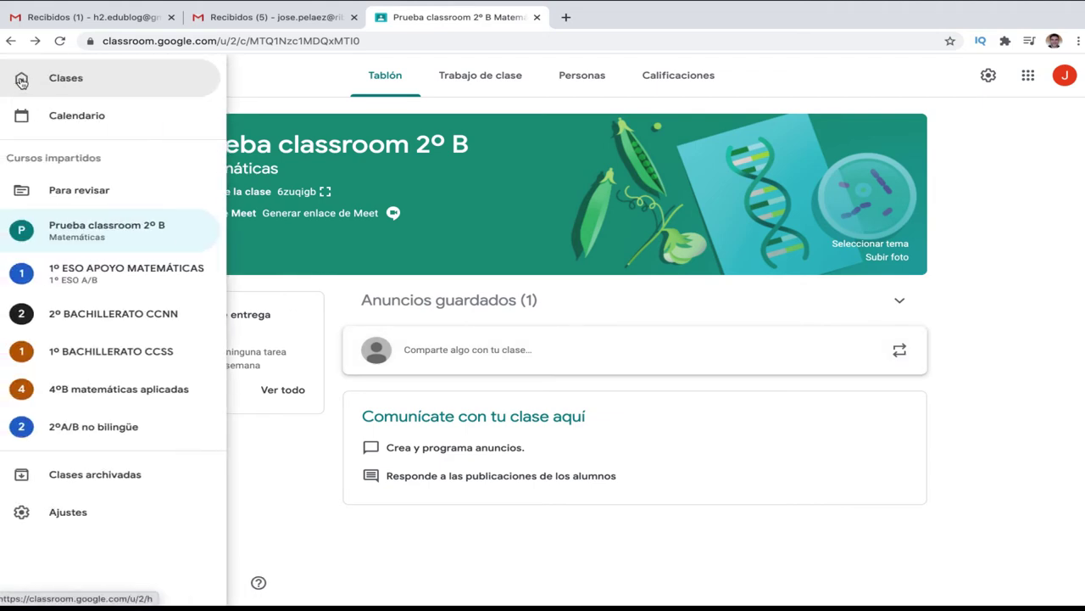
pyautogui.click(272, 84)
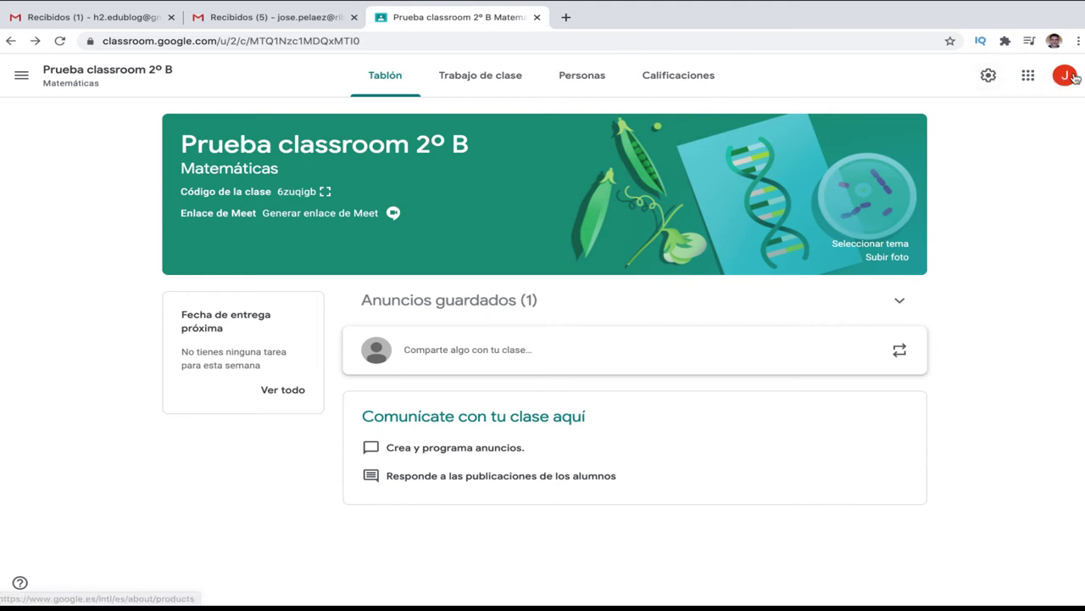
pyautogui.click(1029, 81)
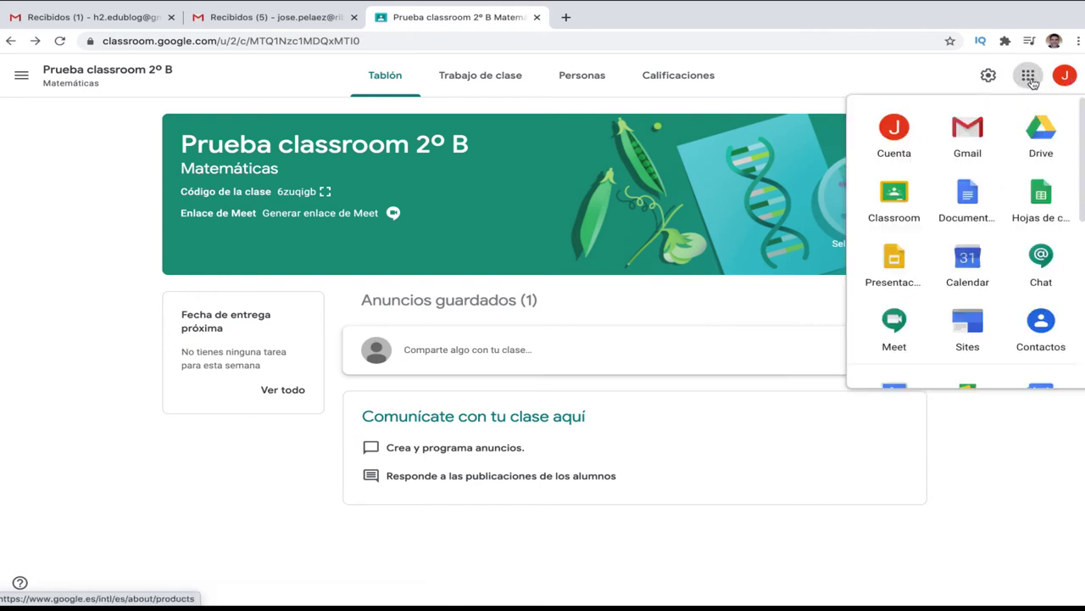
pyautogui.click(1029, 79)
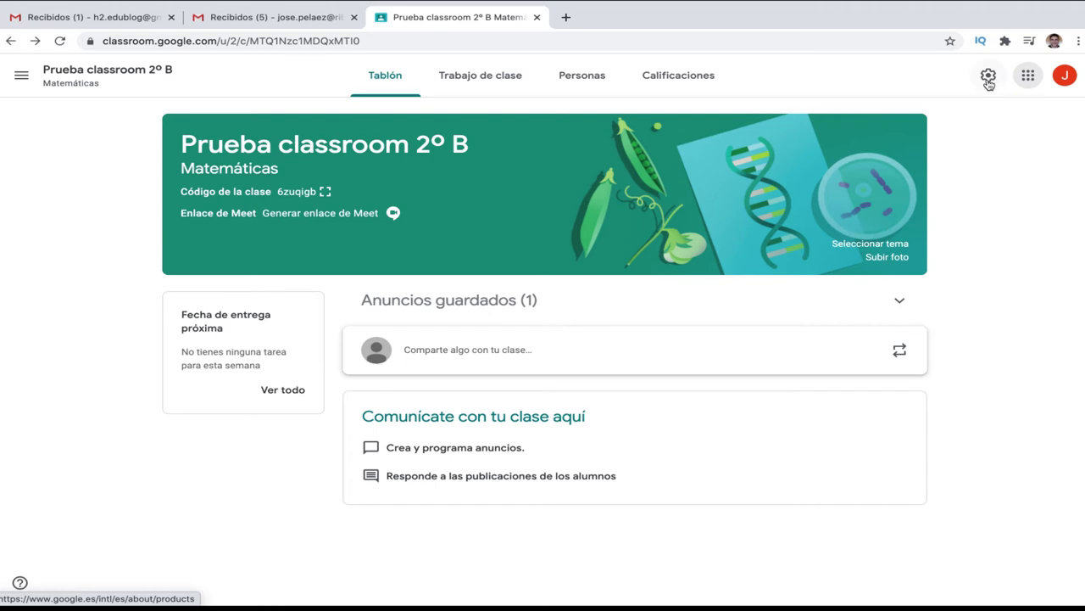
# Review the details and general options in the class settings, and copy the class invitation link
pyautogui.click(989, 79)
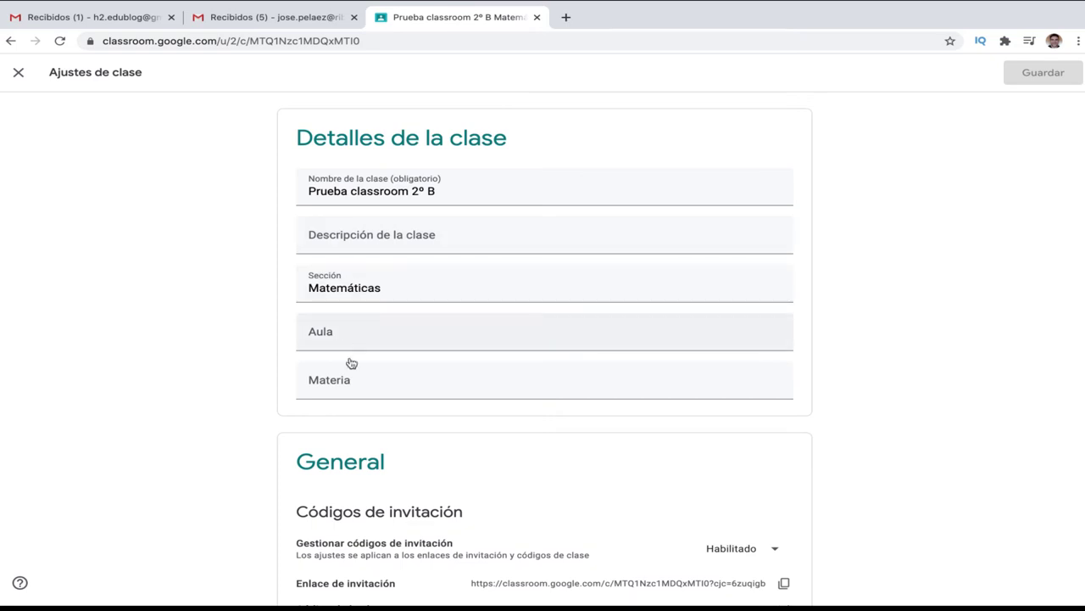
pyautogui.scroll(-1, 608, 361)
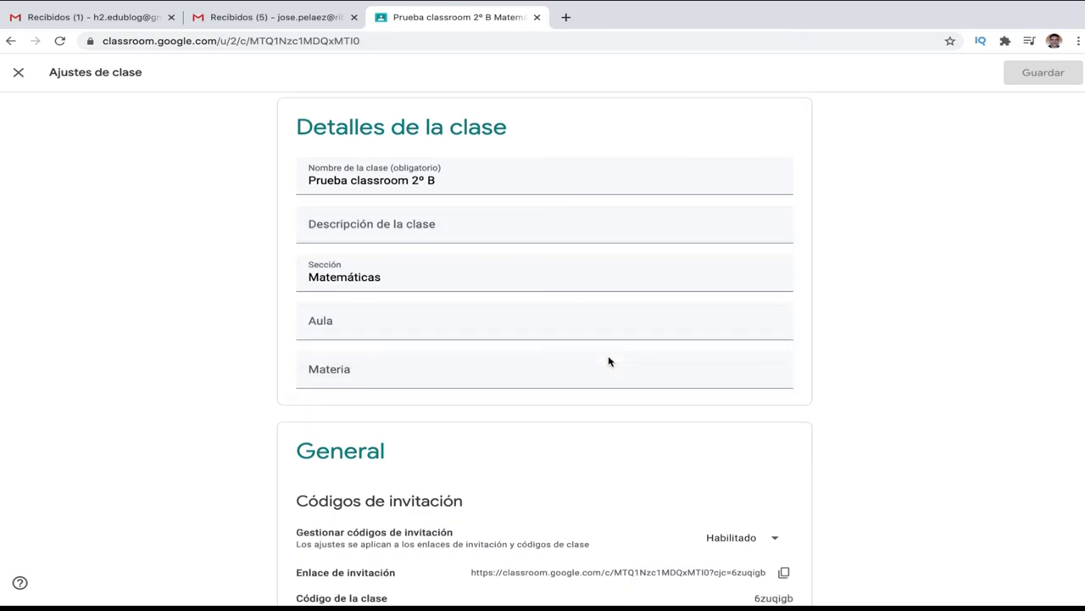
pyautogui.scroll(-5, 609, 362)
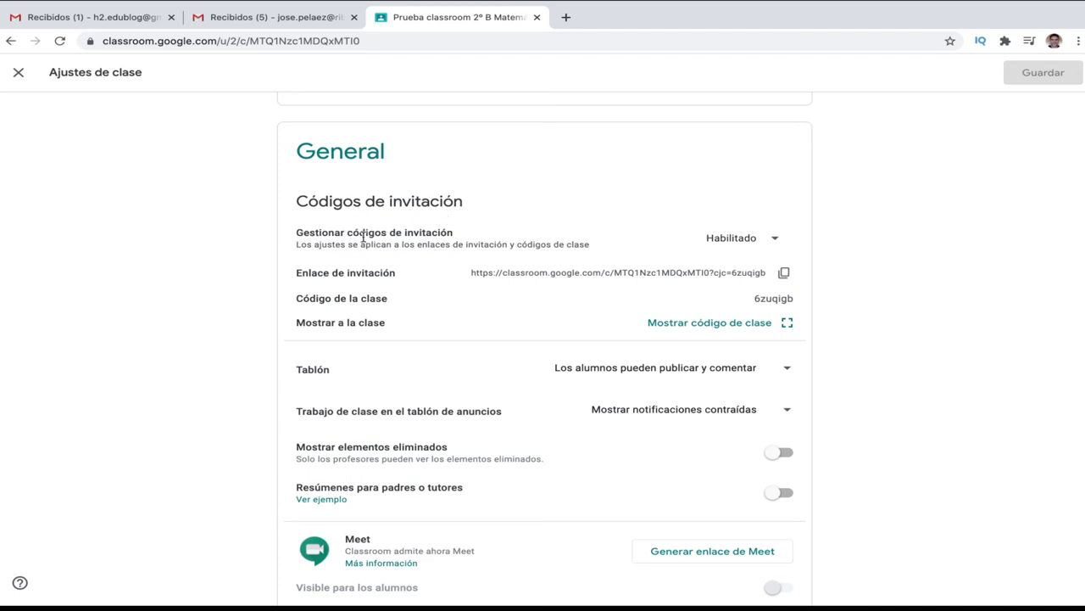
pyautogui.click(784, 272)
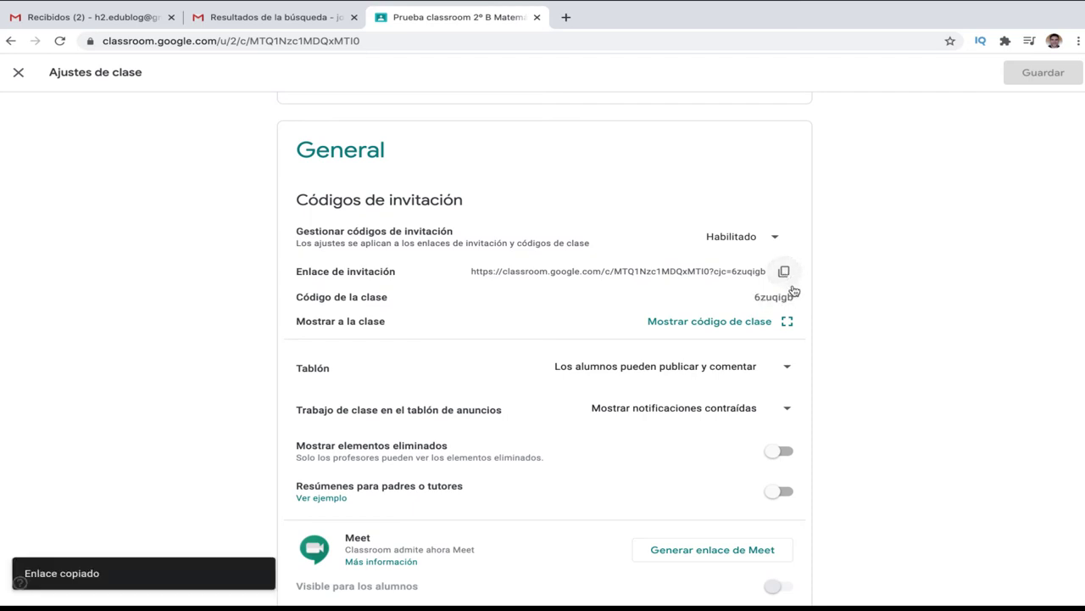
# Switch to Gmail and put the copied class invitation link in the body of a new message
pyautogui.click(257, 18)
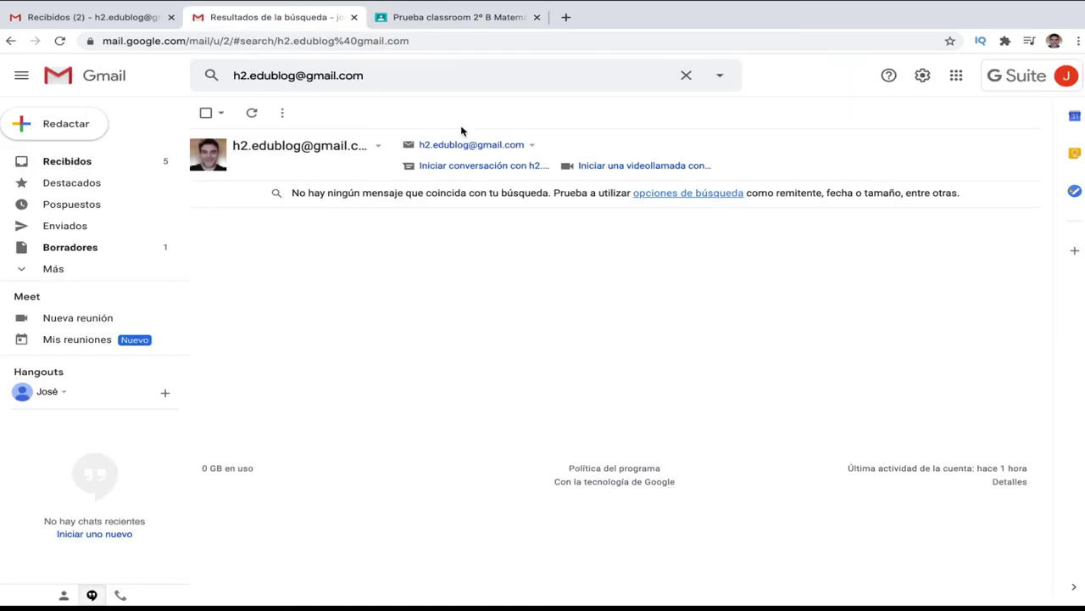
pyautogui.click(63, 123)
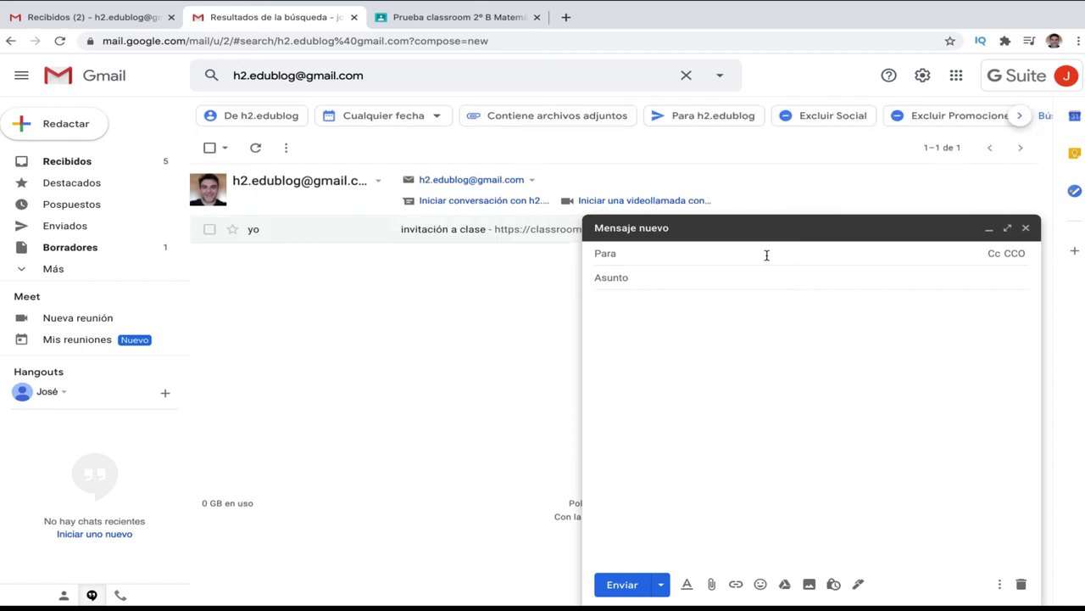
pyautogui.click(654, 313)
pyautogui.hotkey('ctrl', 'v')
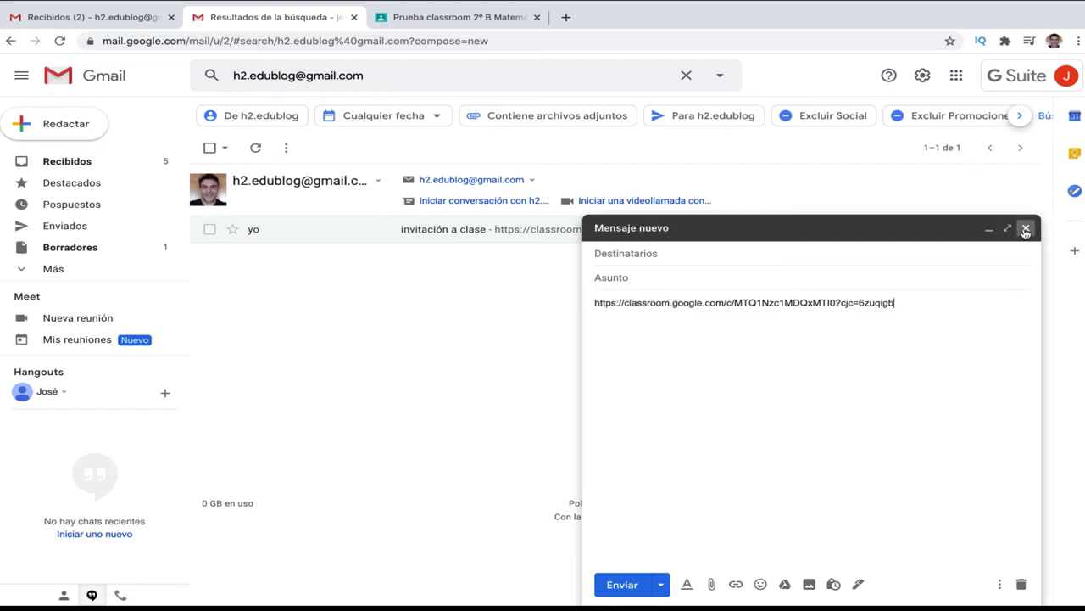
# Close the new Gmail message and return to the class stream in Google Classroom
pyautogui.click(1024, 228)
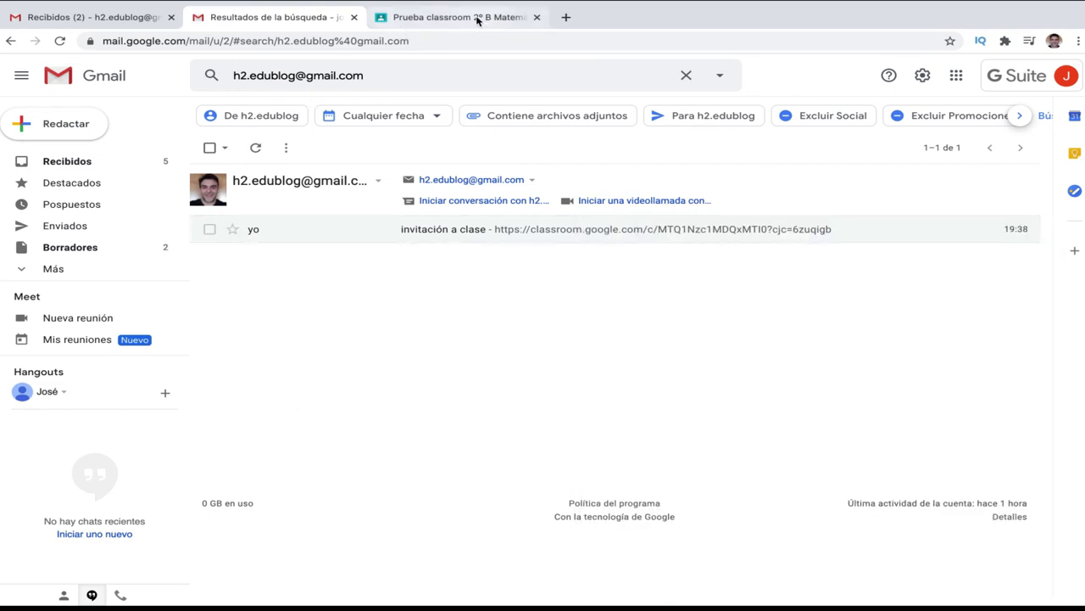
pyautogui.click(477, 19)
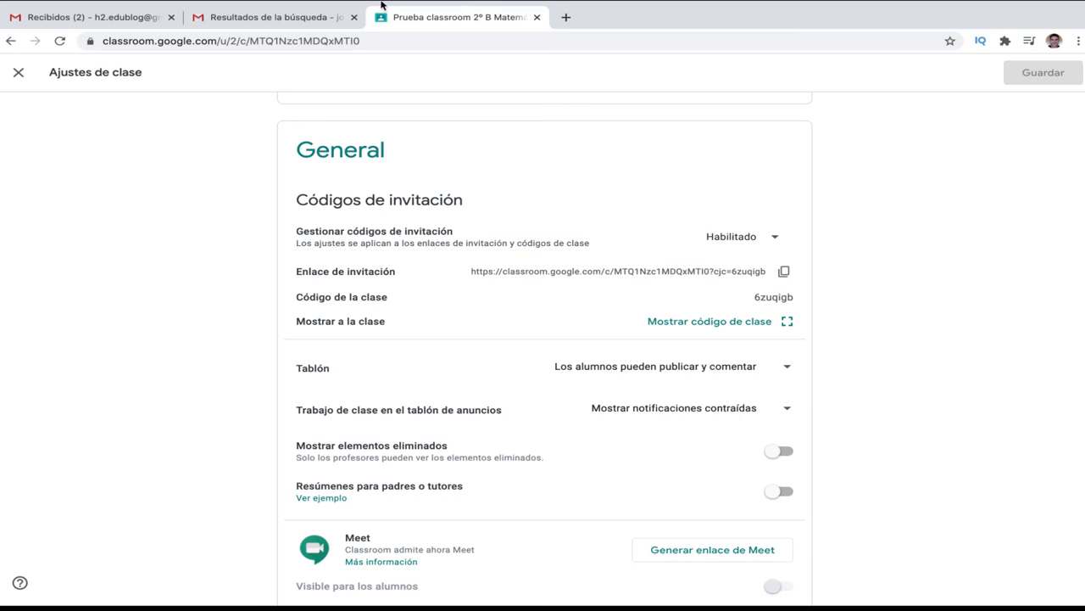
pyautogui.click(19, 73)
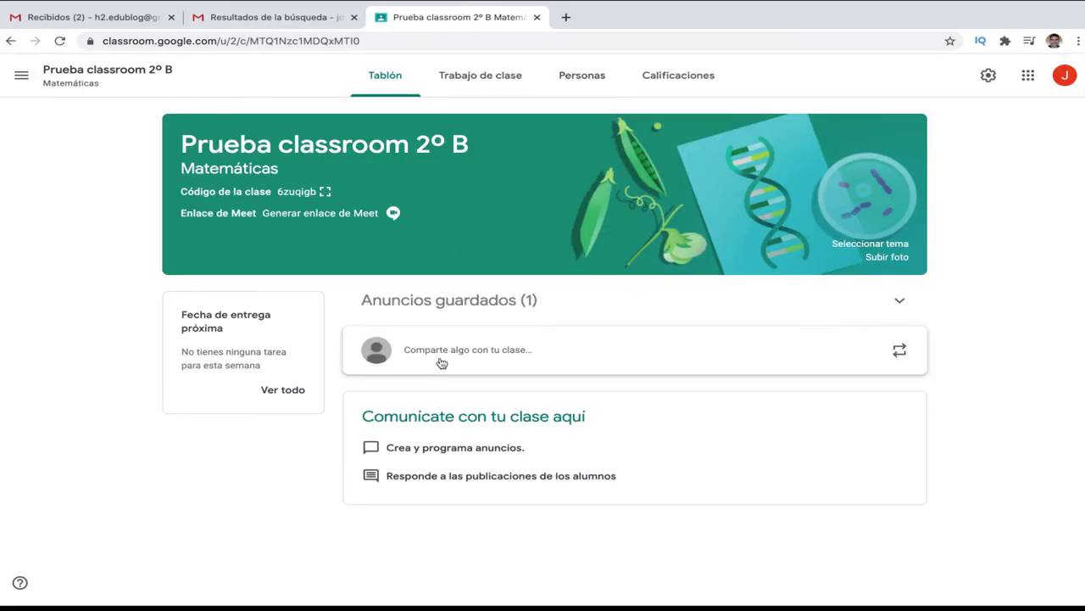
# Try out inviting a student by name from the class's people list, and cancel the invitation
pyautogui.click(592, 81)
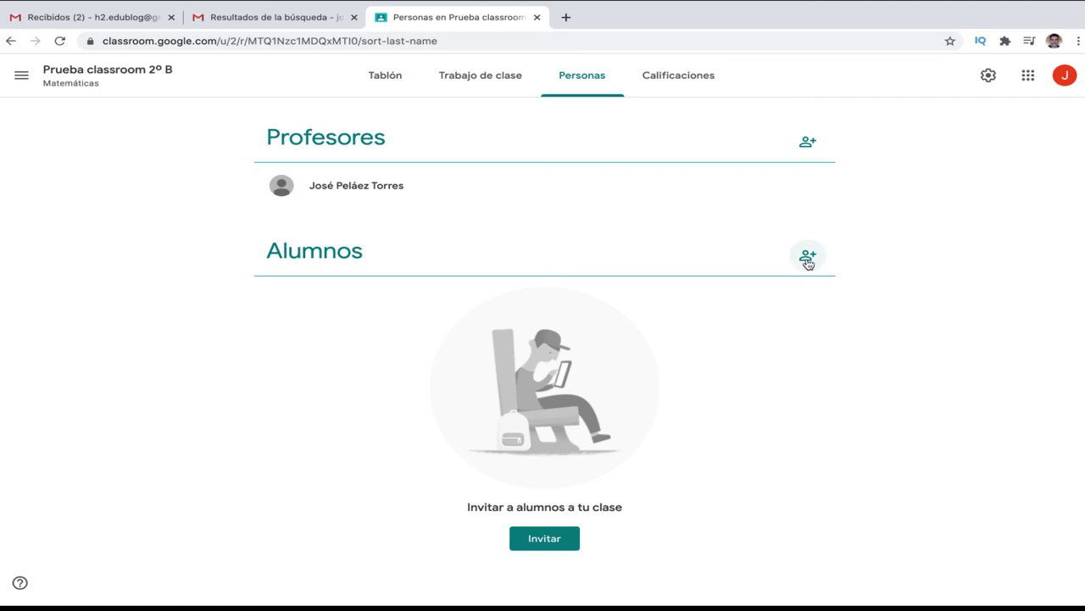
pyautogui.click(808, 260)
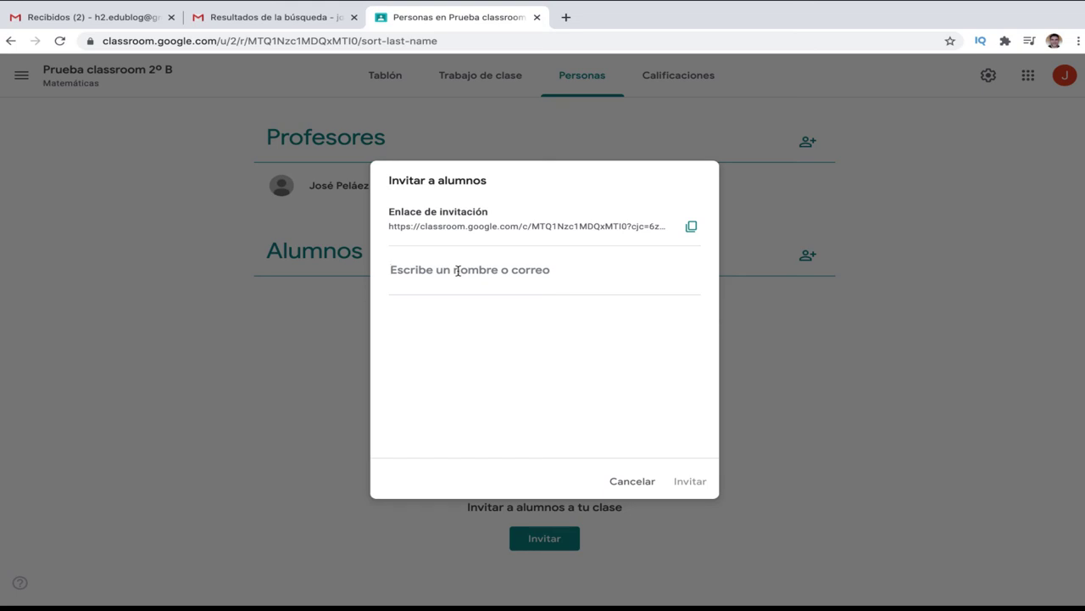
pyautogui.write('da')
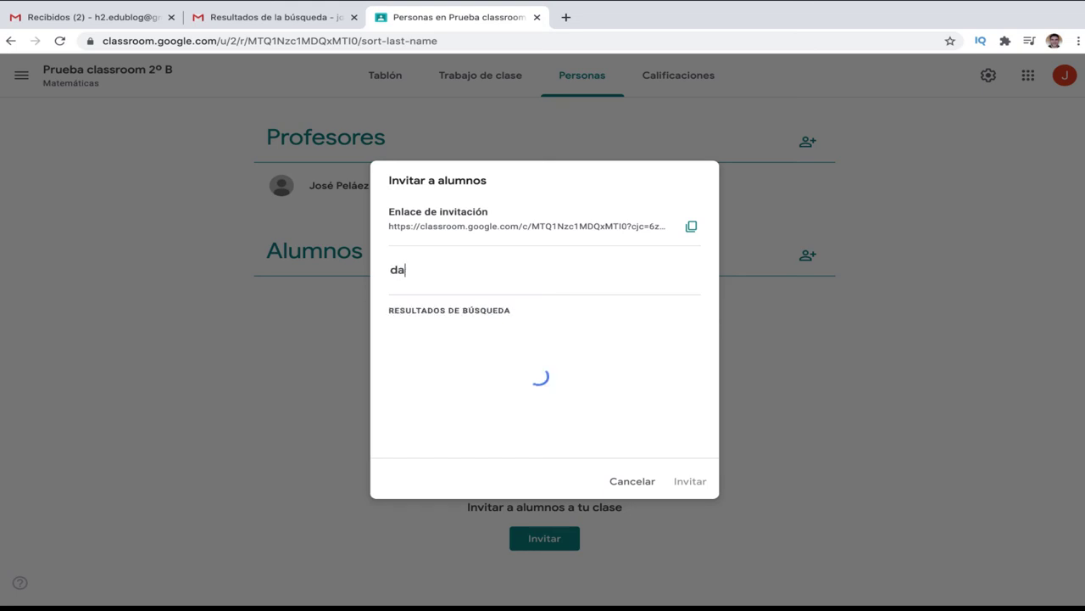
pyautogui.click(517, 352)
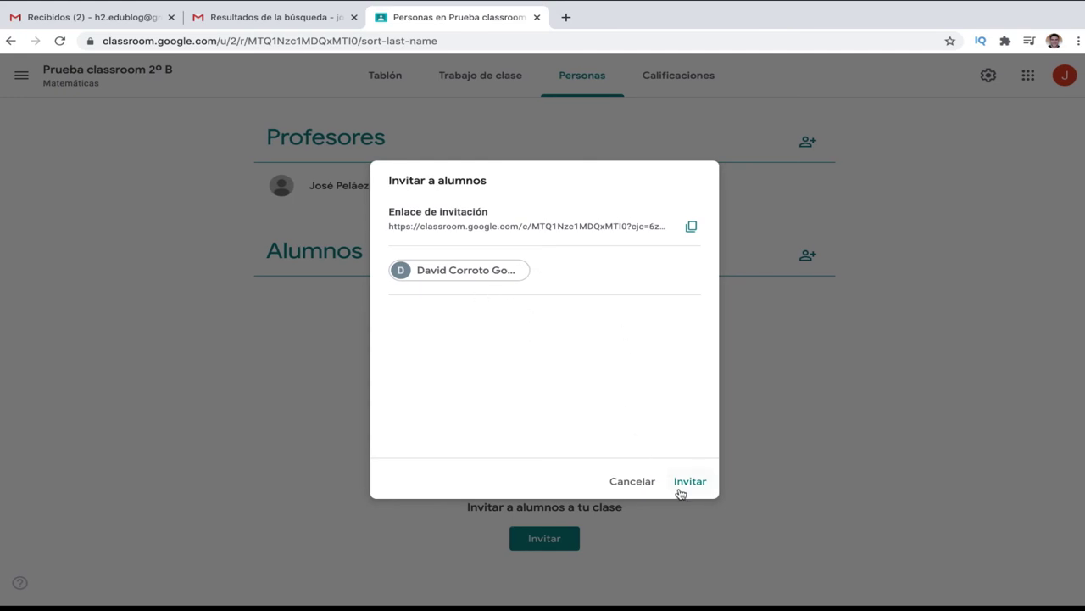
pyautogui.click(632, 490)
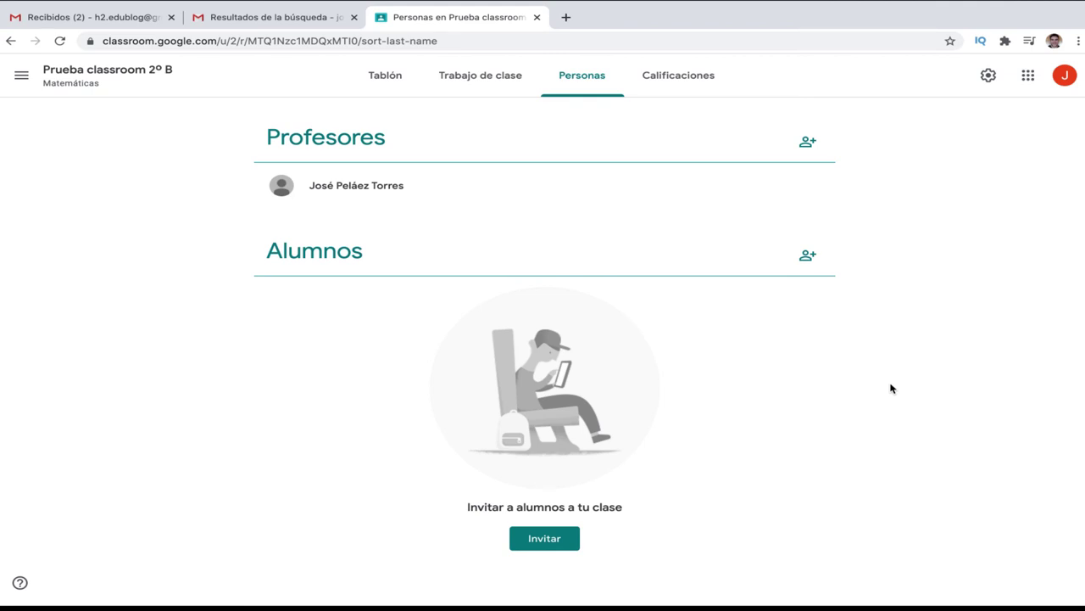
# Display the class code full screen from the general class settings, and close the enlarged view
pyautogui.click(989, 76)
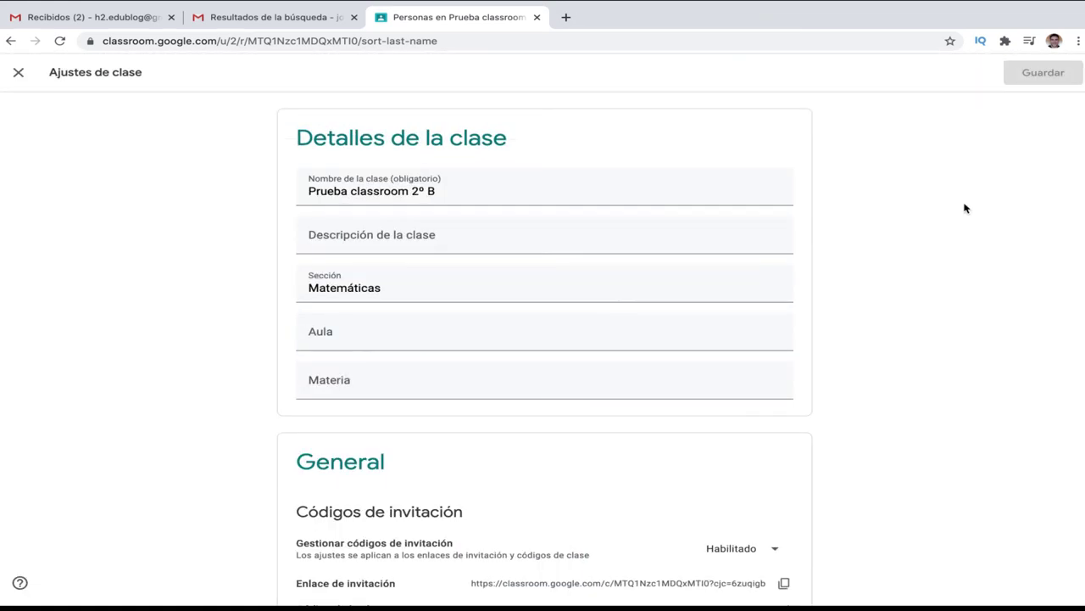
pyautogui.scroll(-4, 941, 335)
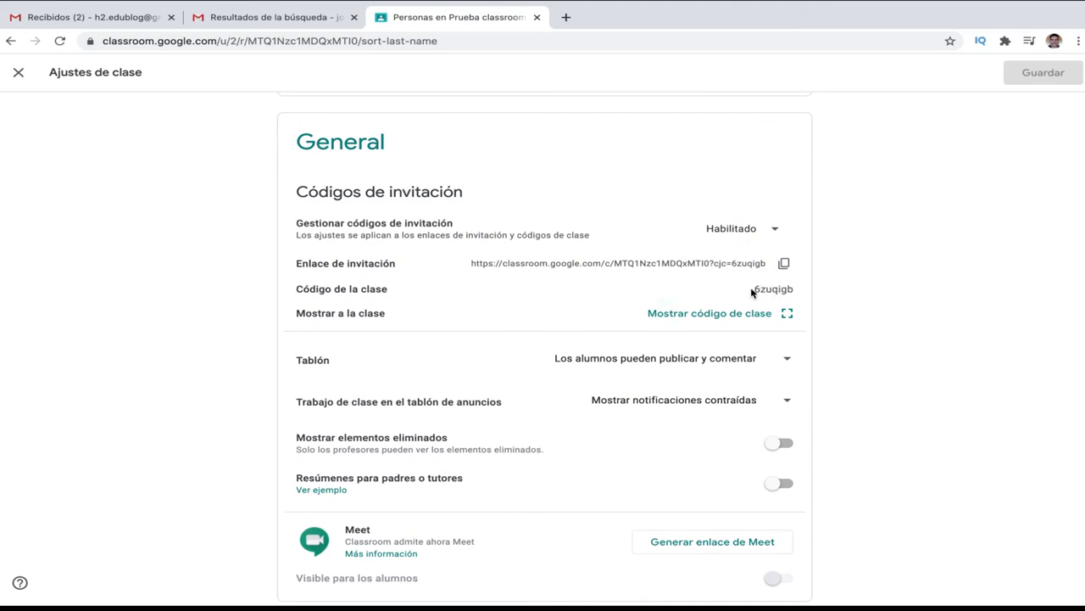
pyautogui.moveTo(751, 292); pyautogui.dragTo(799, 294)
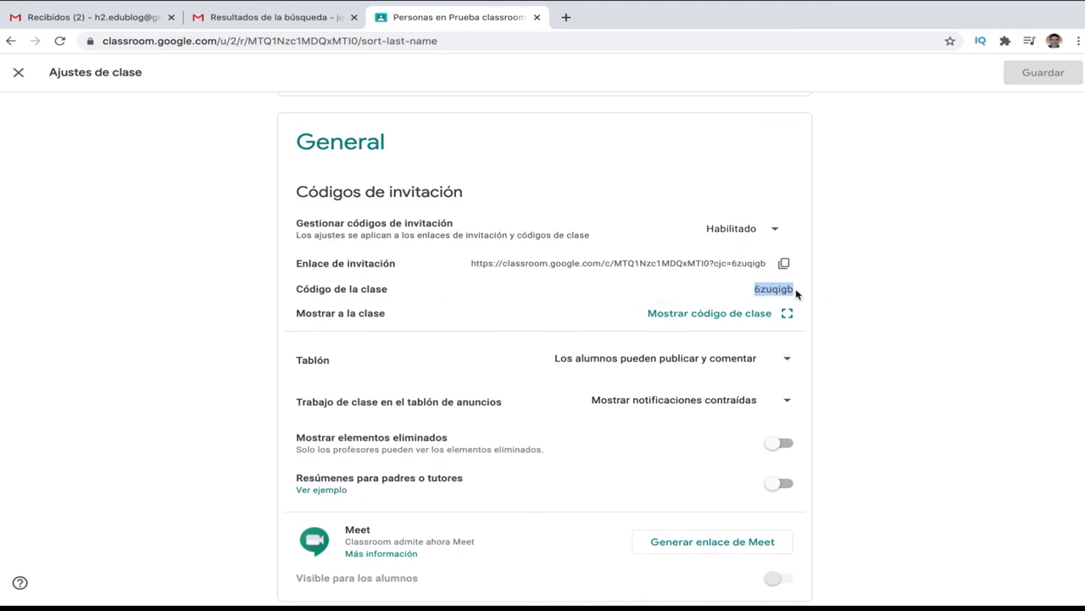
pyautogui.click(738, 313)
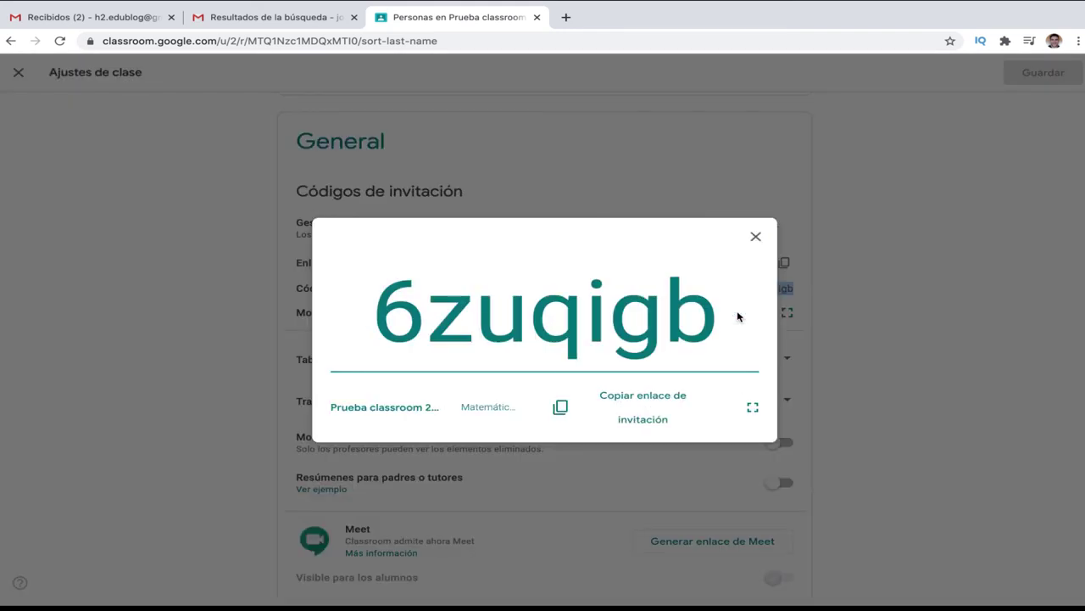
pyautogui.click(754, 408)
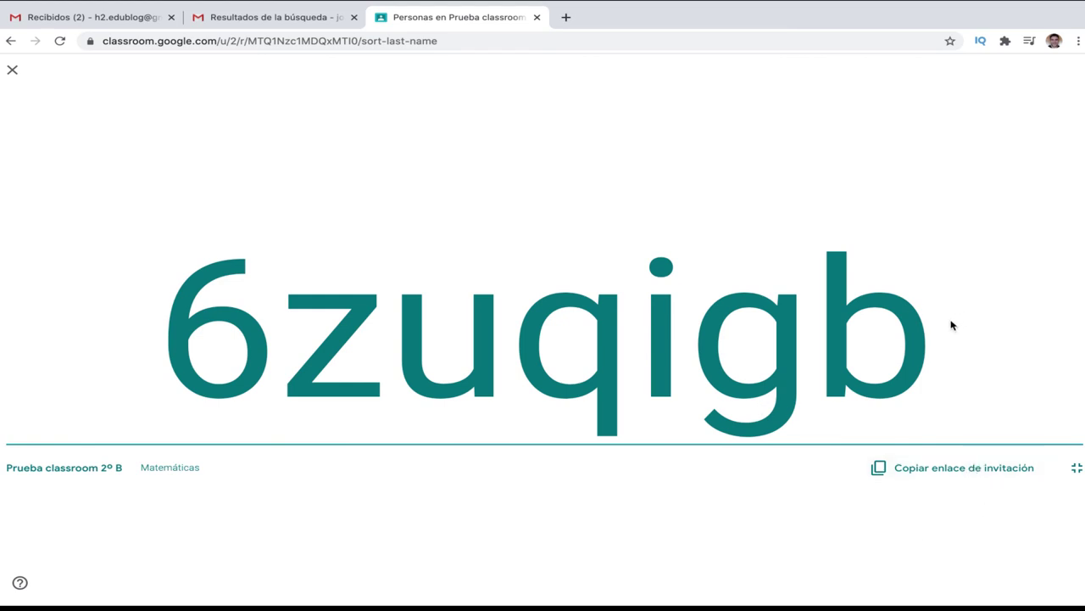
pyautogui.click(13, 75)
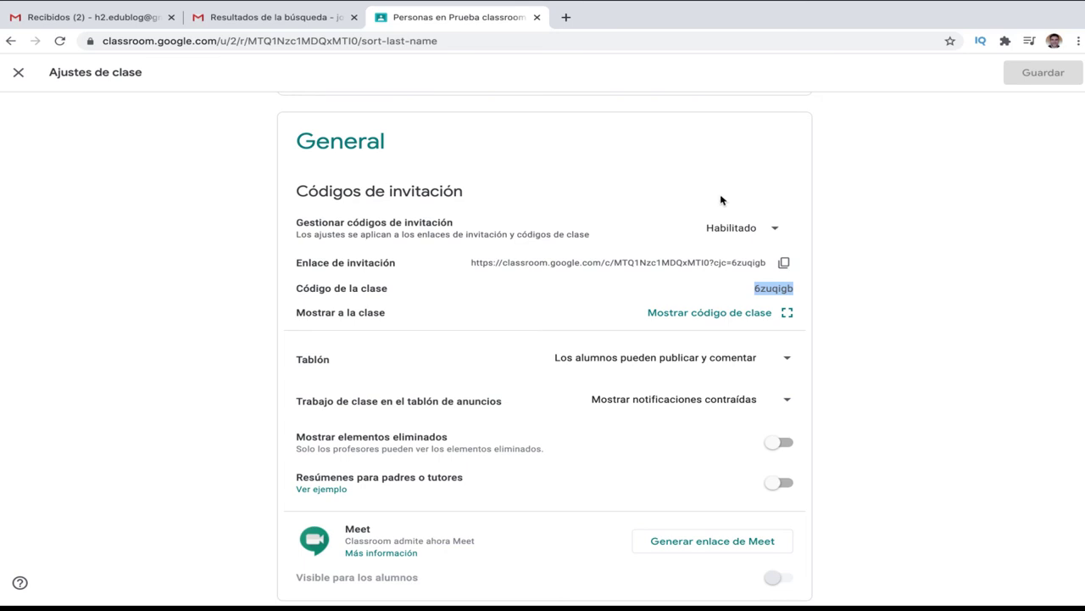
# Disable the class invitation codes in the general settings and enable them again
pyautogui.click(781, 234)
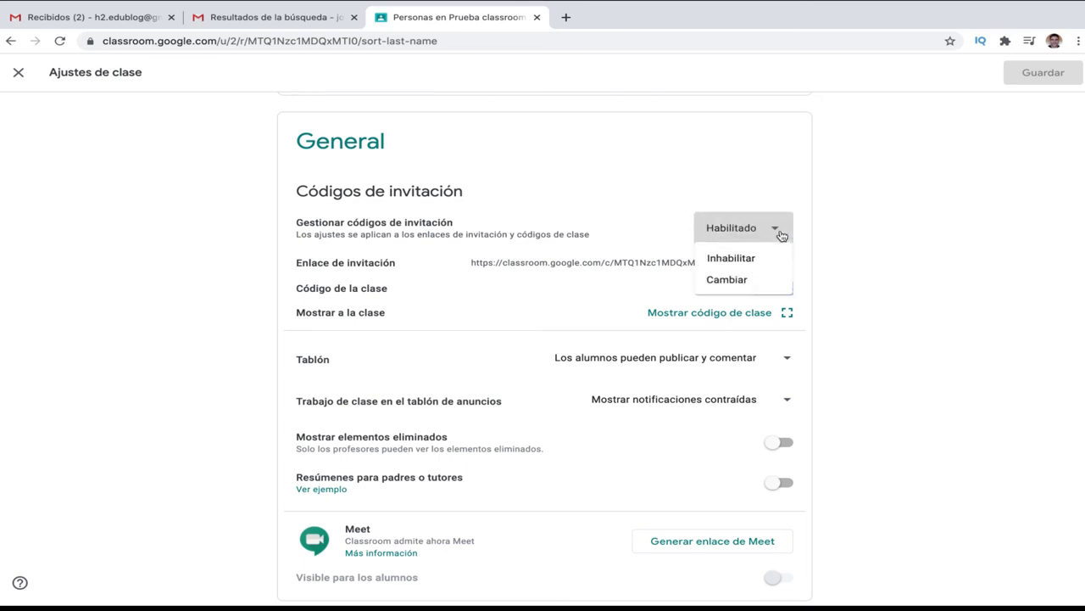
pyautogui.click(746, 261)
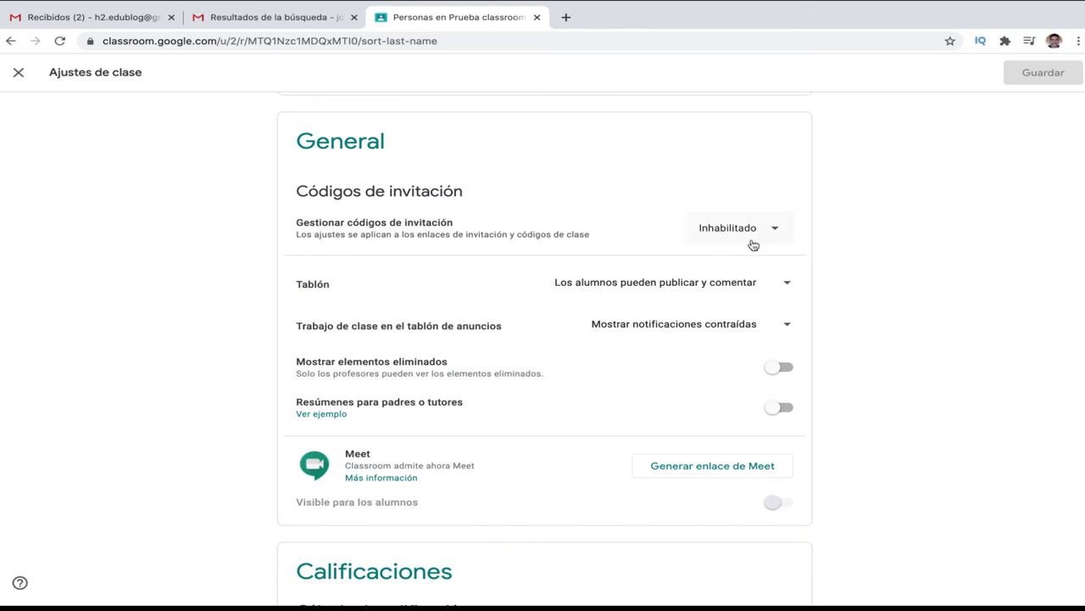
pyautogui.click(778, 231)
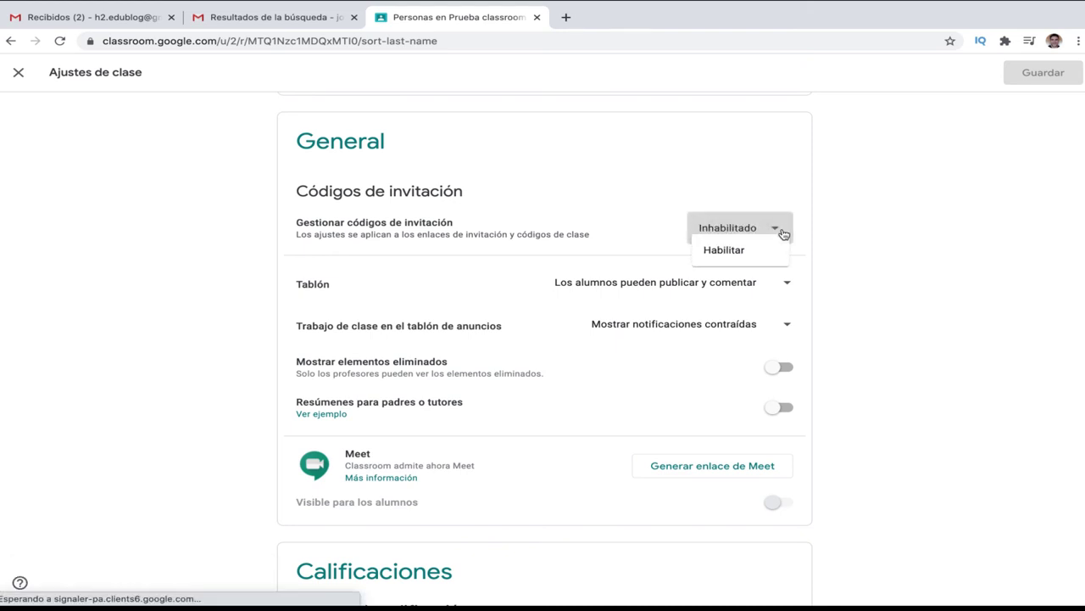
pyautogui.click(739, 264)
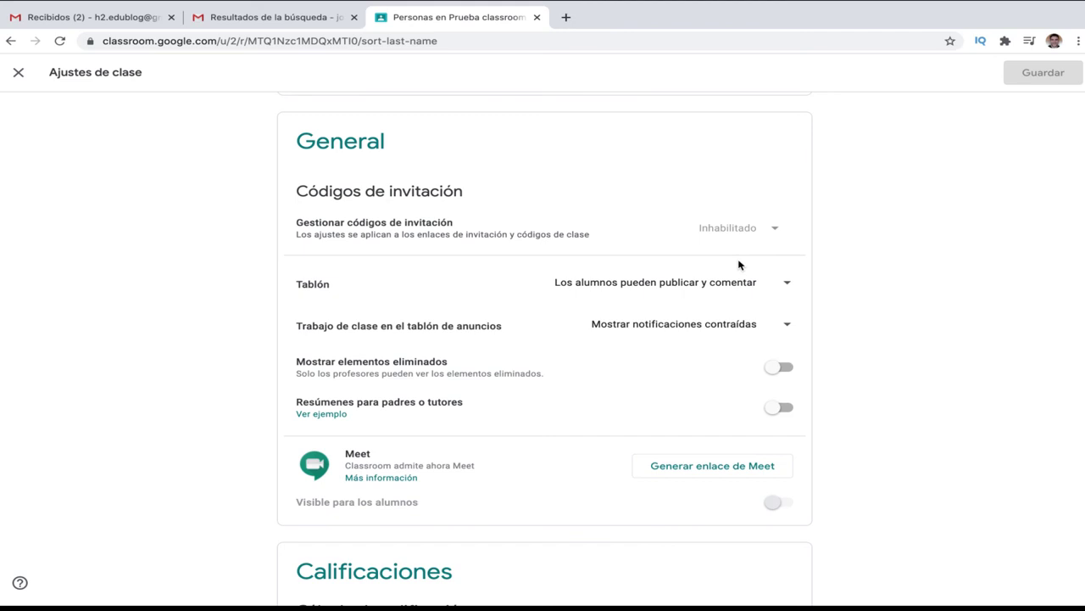
# Change the class invitation code to a newly generated one
pyautogui.click(771, 234)
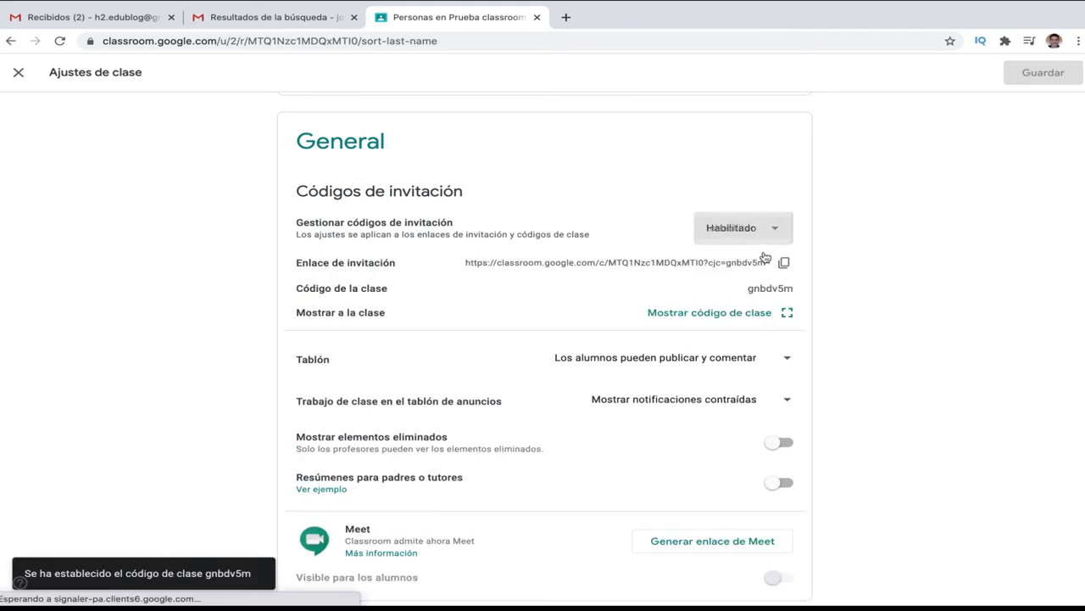
pyautogui.click(726, 285)
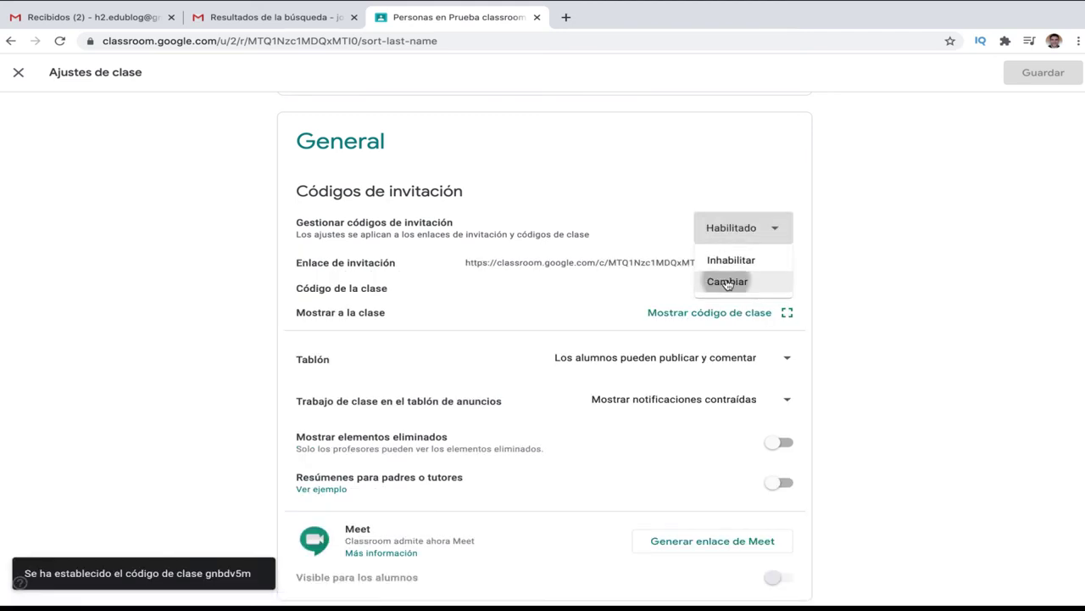